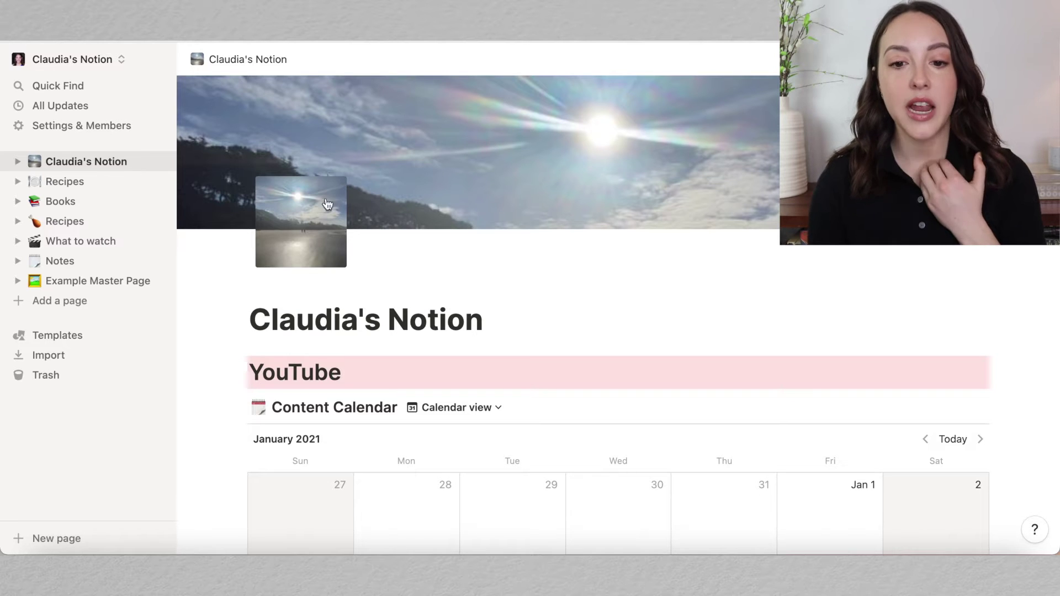
- Expand the main page's subpages and review its YouTube, Real Estate and Personal sections down to the habit tracker
left_click(17, 161)
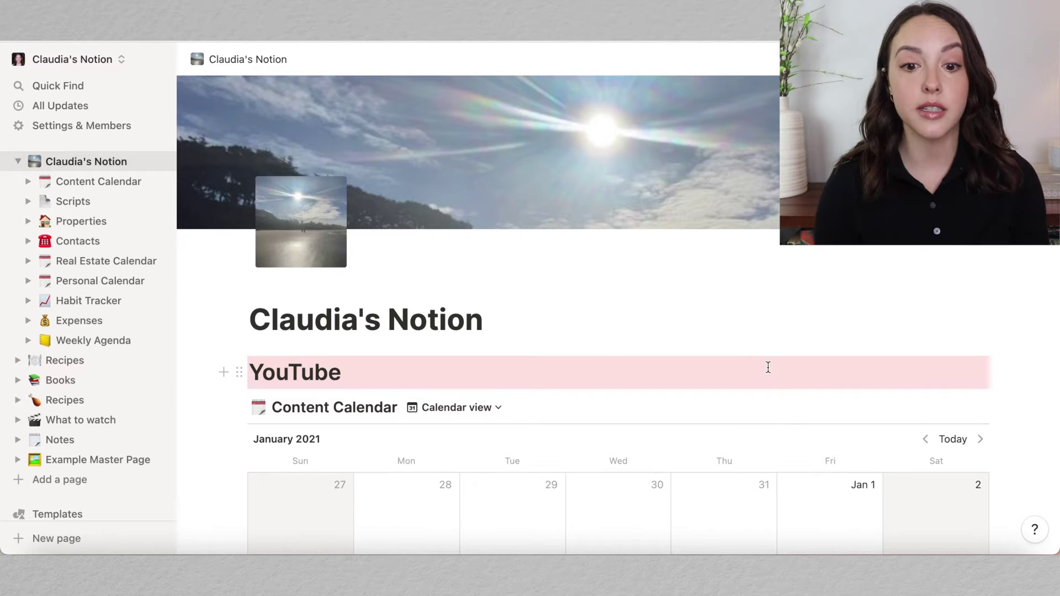
scroll(767, 367, "down", 5)
scroll(768, 363, "down", 8)
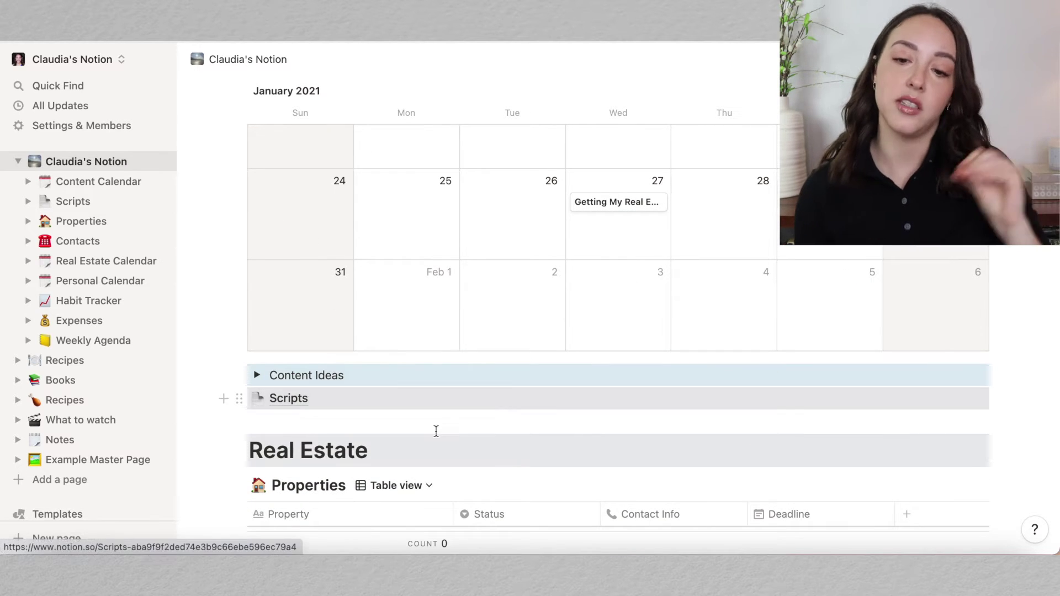
scroll(435, 430, "down", 3)
scroll(437, 436, "down", 15)
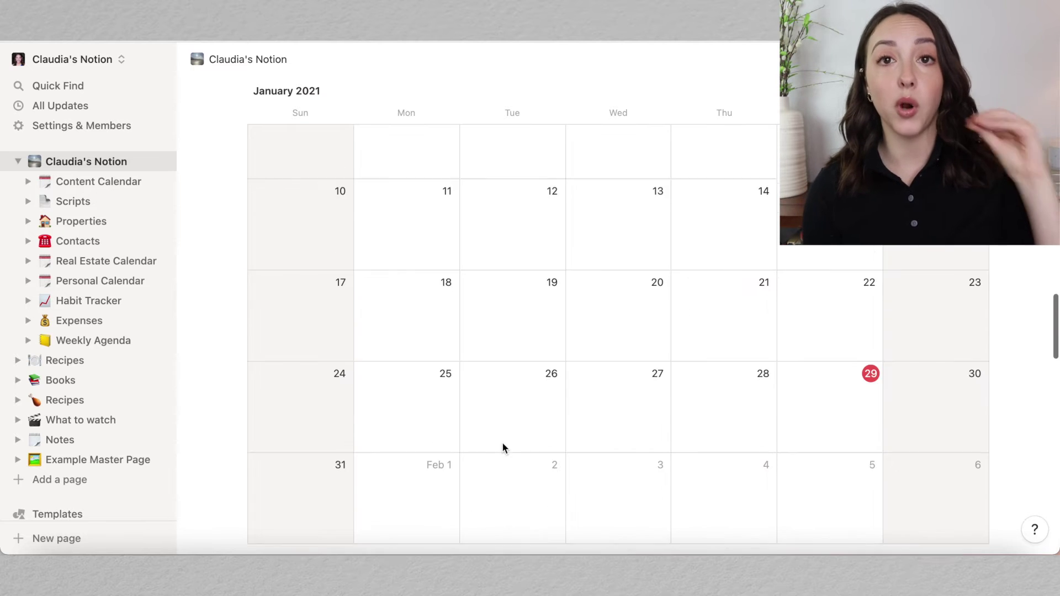
scroll(503, 443, "down", 5)
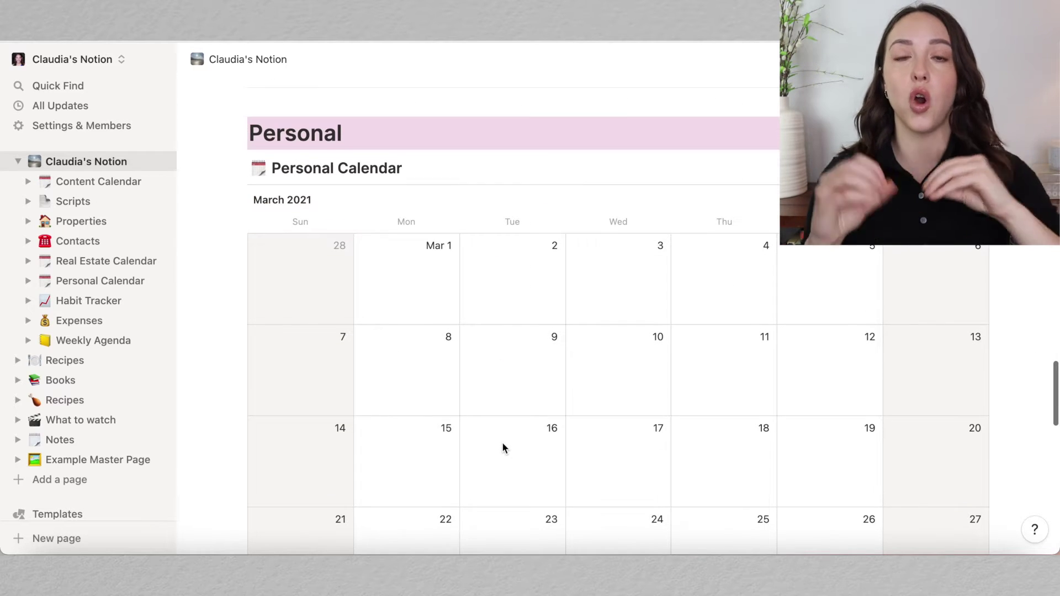
scroll(502, 445, "down", 3)
scroll(502, 442, "down", 3)
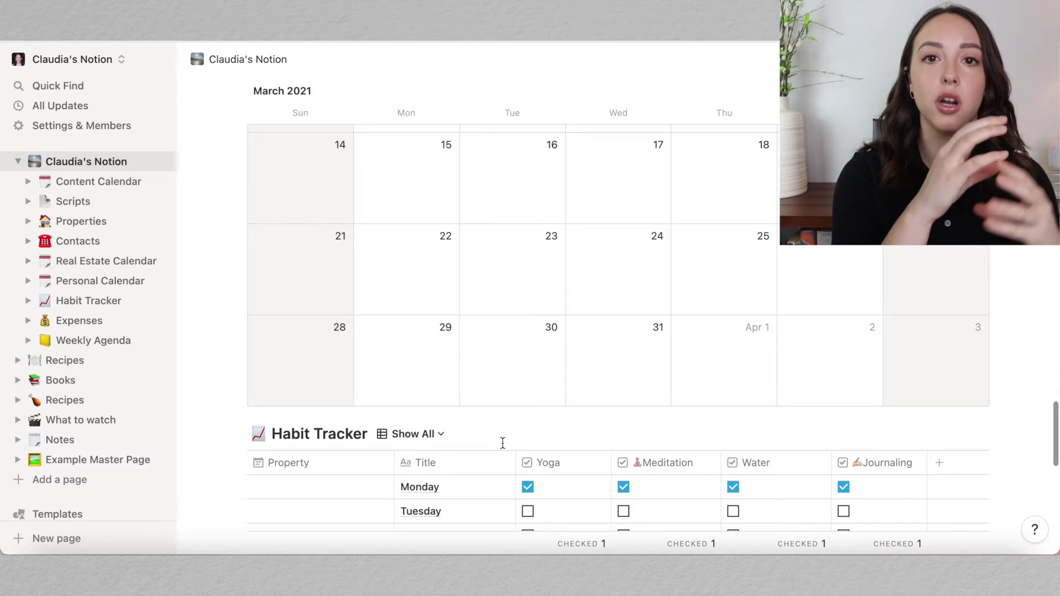
scroll(502, 441, "down", 4)
scroll(502, 441, "down", 6)
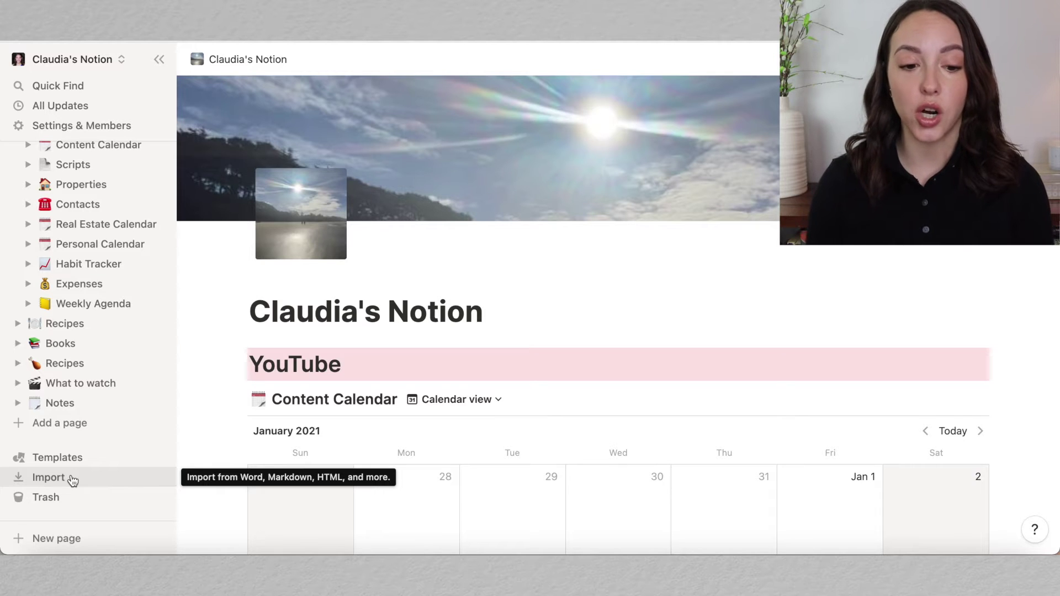
- Create a new top-level page titled "Example Master Page" and give it the framed picture emoji as its icon
left_click(56, 433)
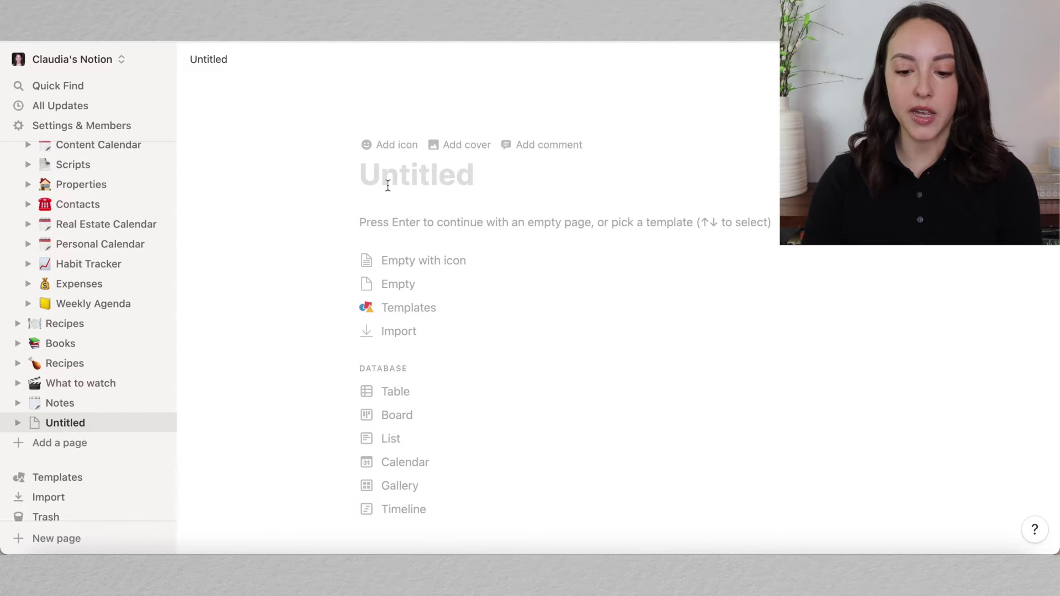
type("Example Master Page")
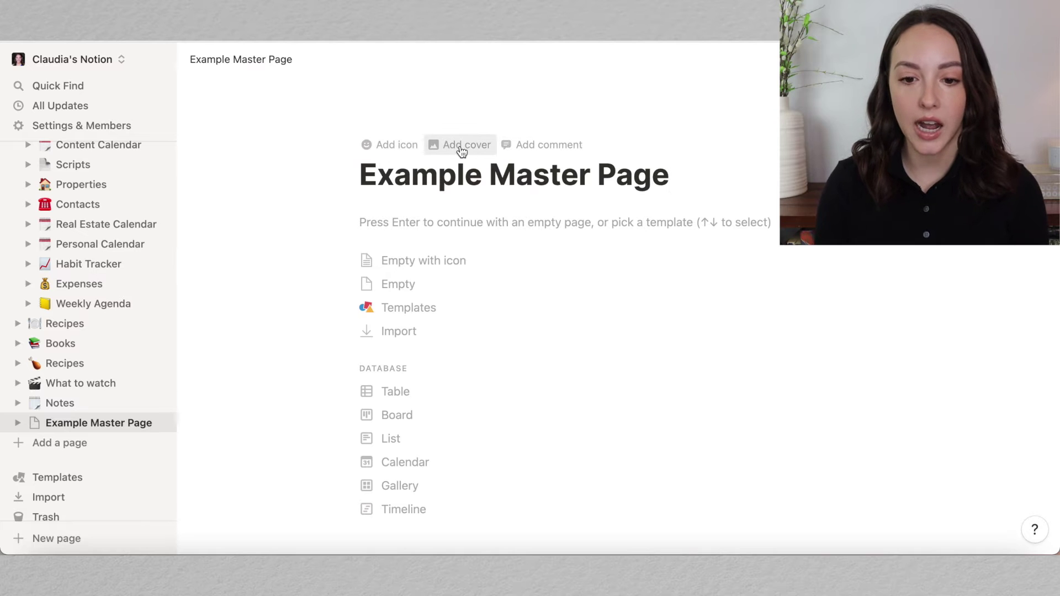
left_click(409, 154)
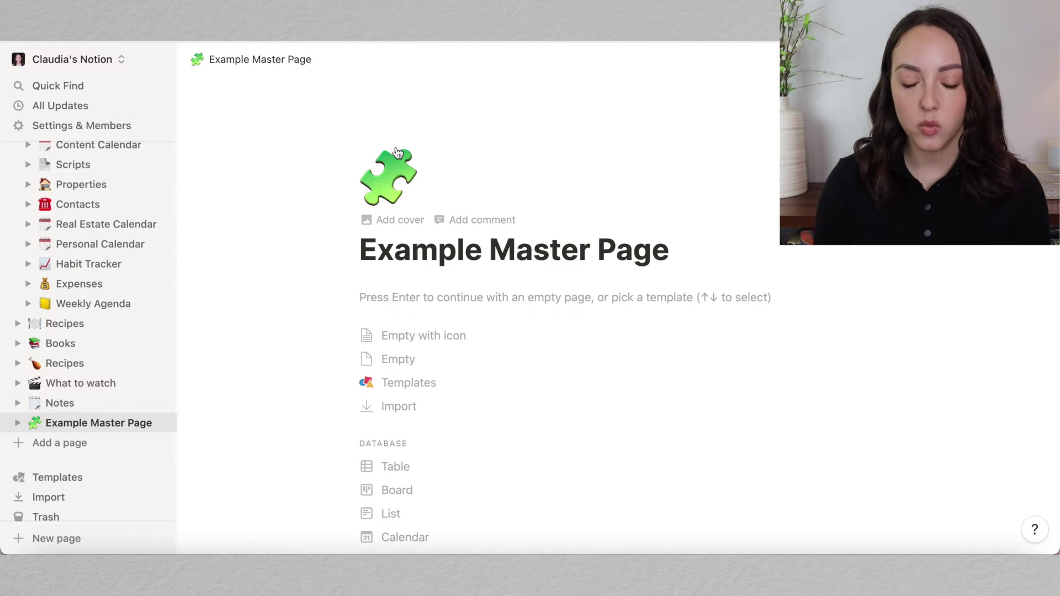
left_click(398, 183)
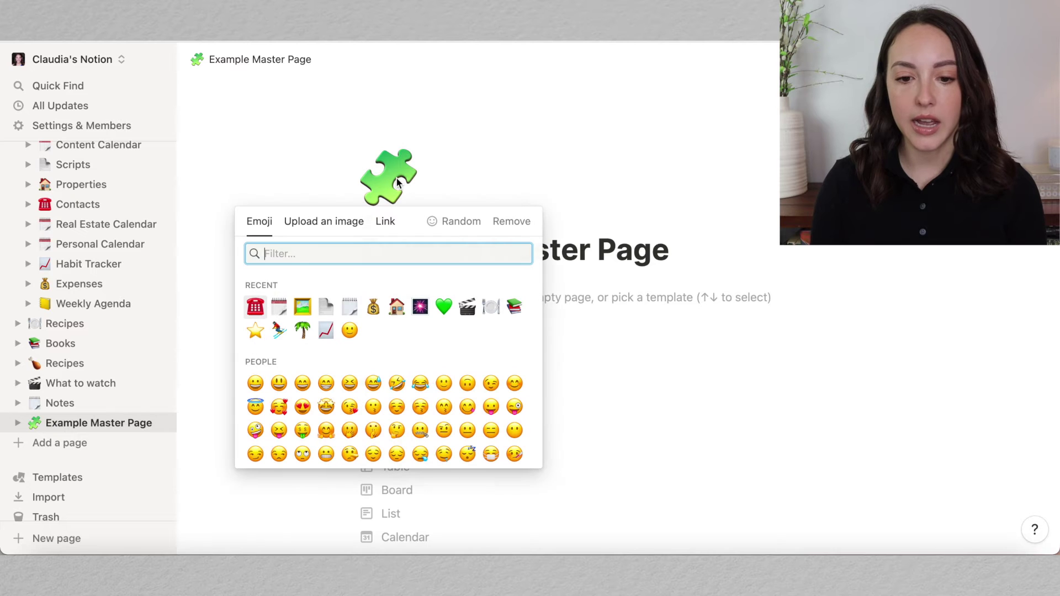
scroll(367, 365, "down", 5)
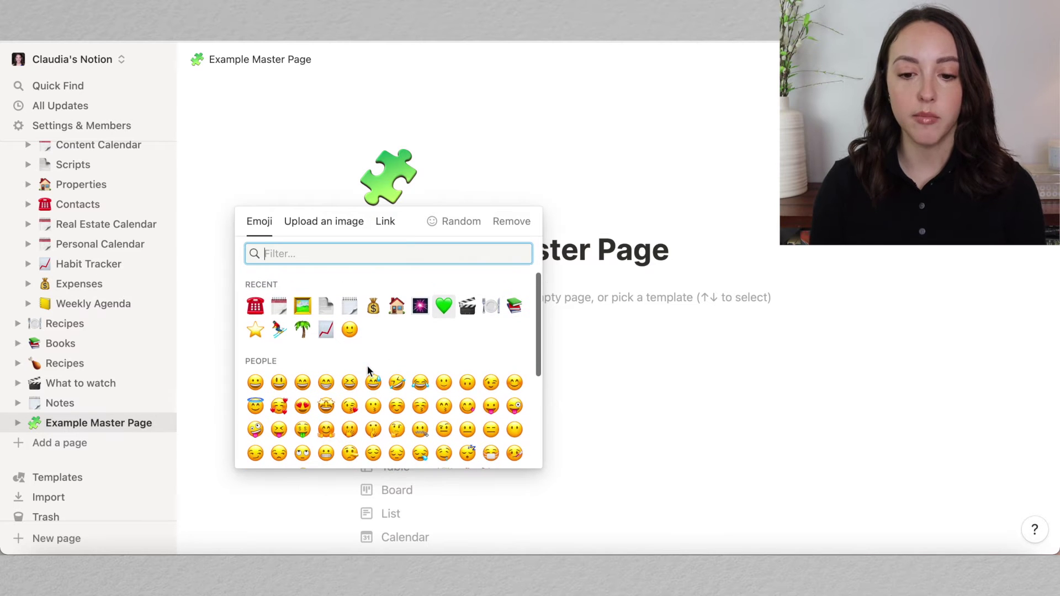
scroll(369, 370, "down", 10)
scroll(368, 367, "up", 15)
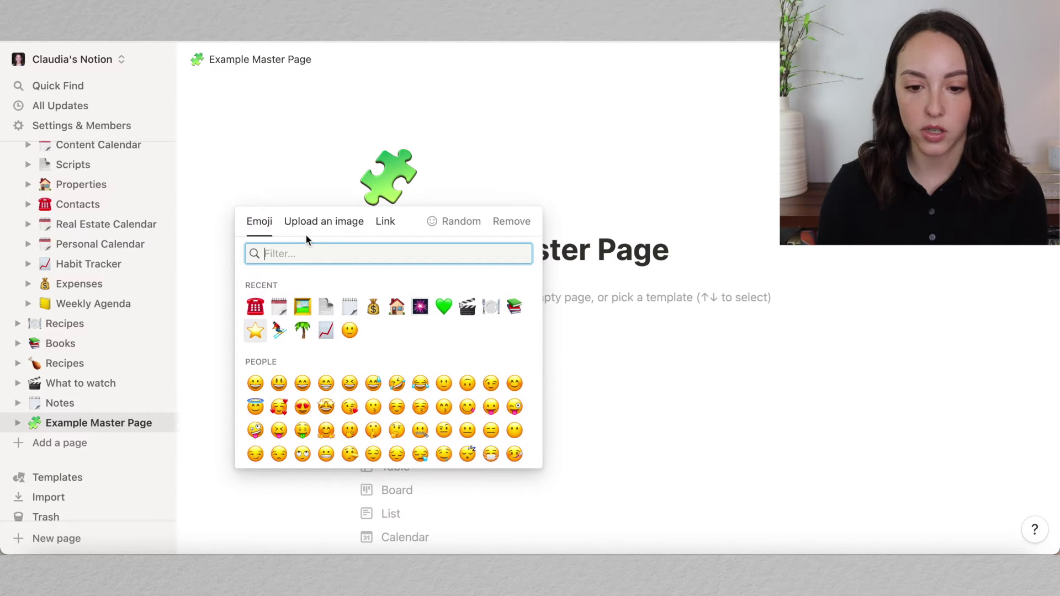
left_click(302, 310)
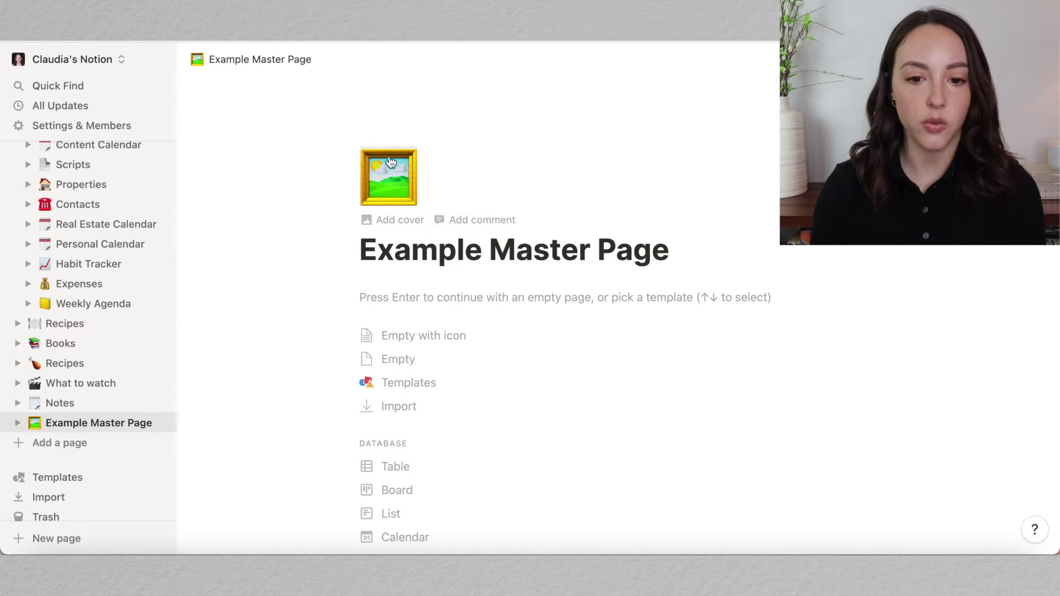
- Add a cover to the page and replace it with a pale dried-flower image found by searching Unsplash for "floral"
left_click(394, 223)
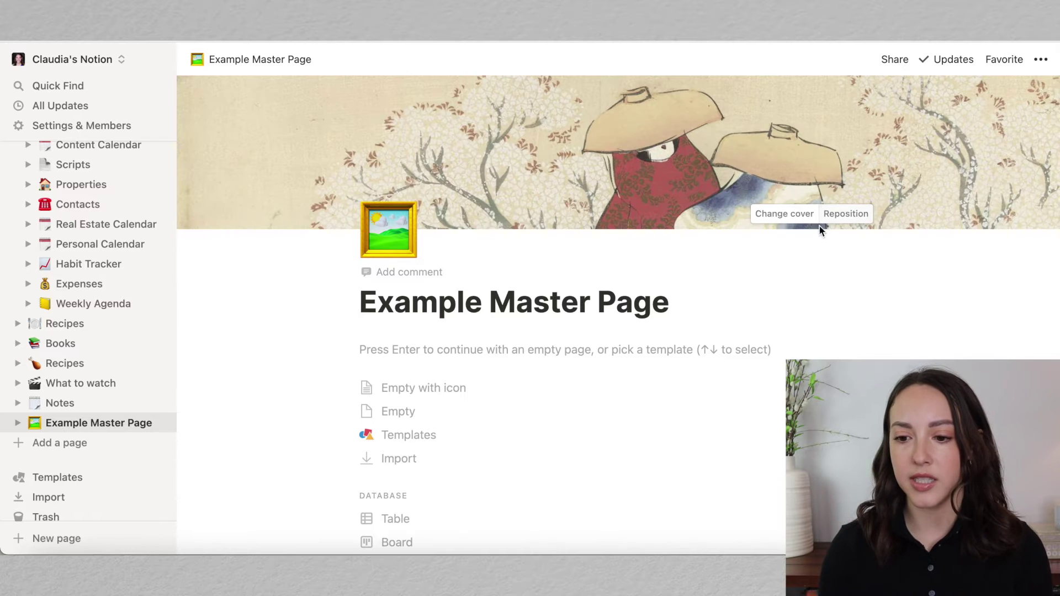
left_click(783, 215)
scroll(767, 364, "down", 10)
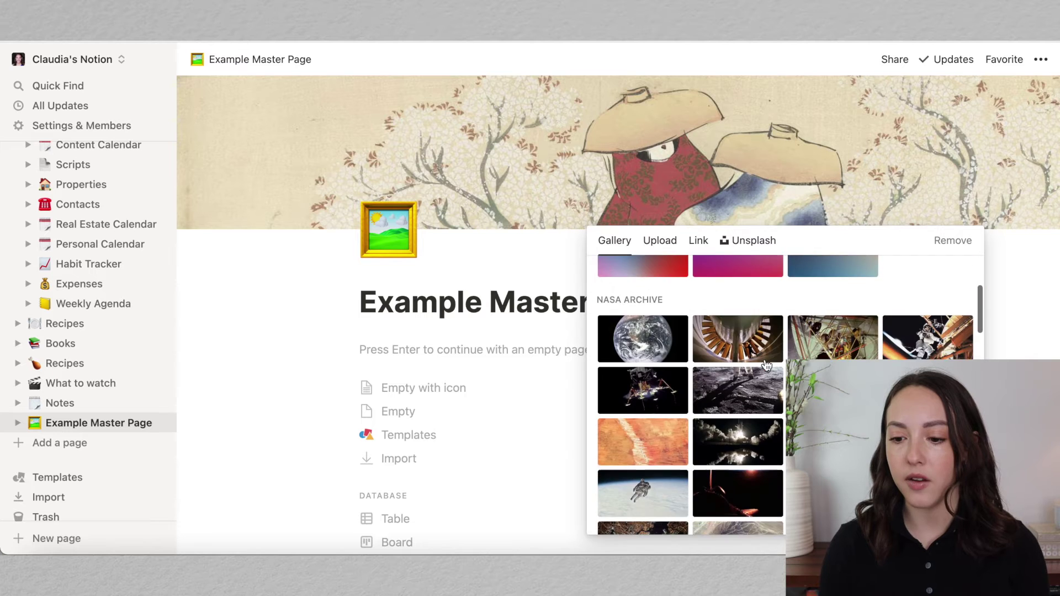
scroll(767, 365, "up", 15)
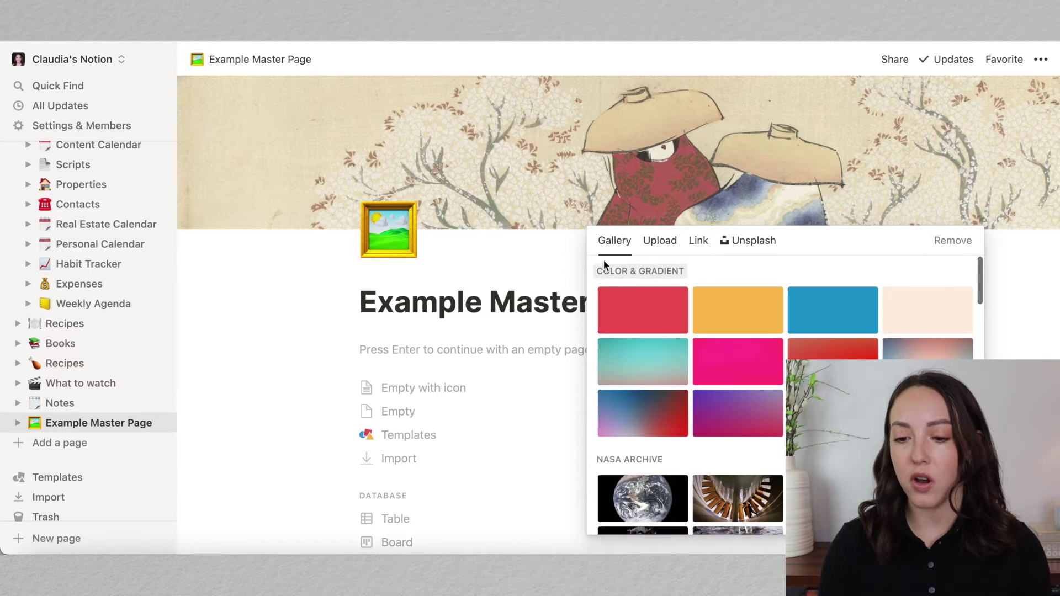
left_click(748, 243)
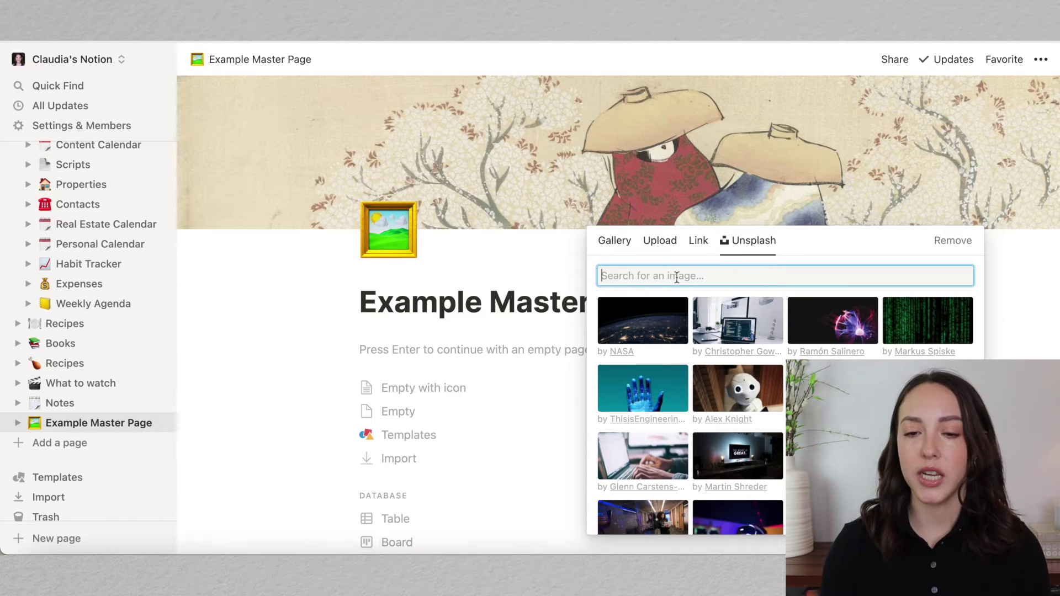
type("flor")
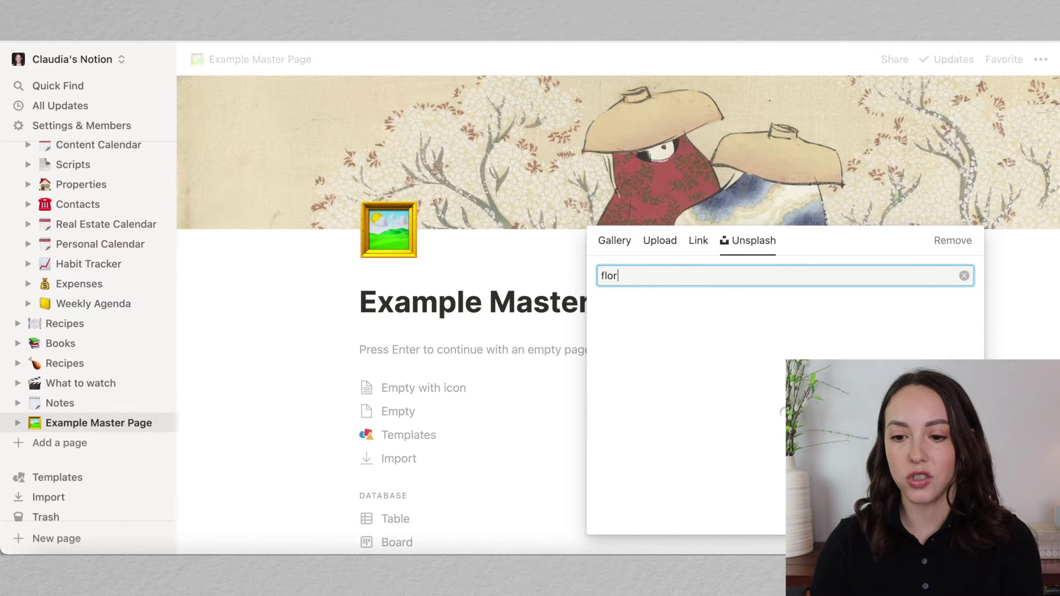
type("al")
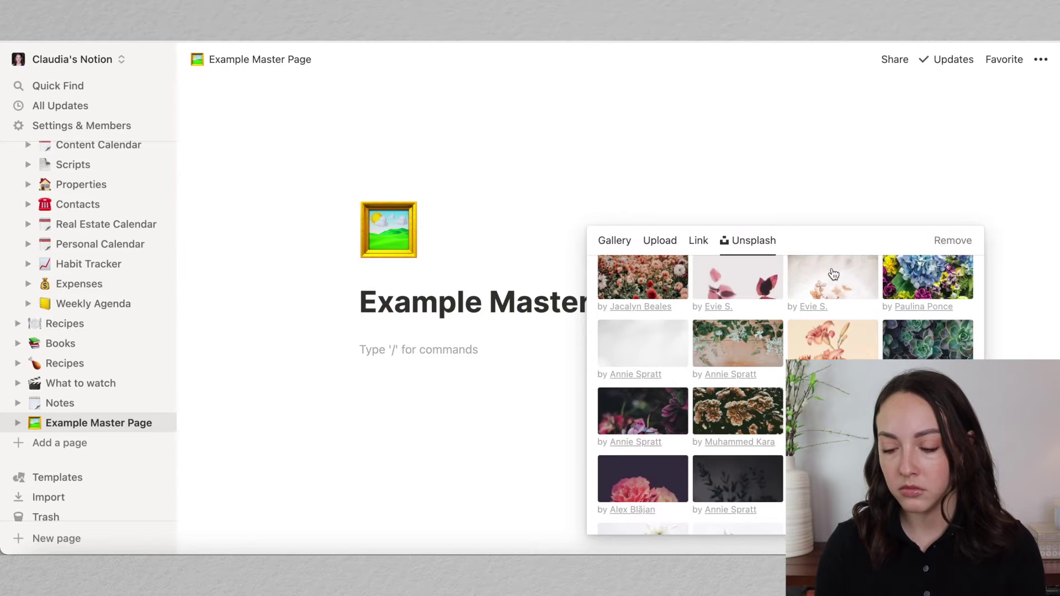
scroll(934, 287, "down", 1)
left_click(935, 276)
left_click(756, 175)
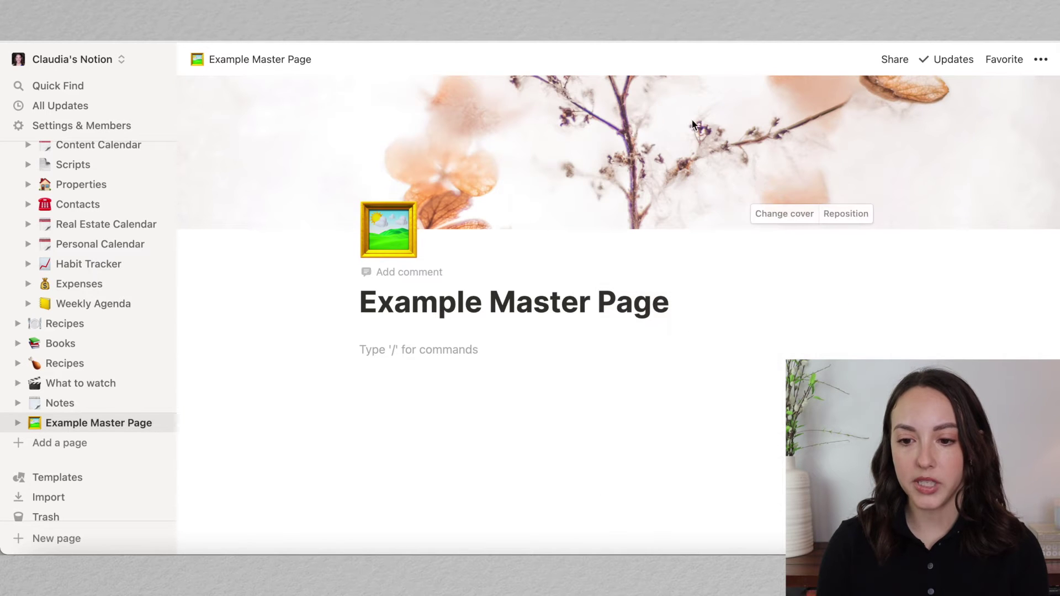
- Reposition the cover image so that the orange blossoms show within the banner
left_click(831, 216)
left_click_drag(684, 180, 667, 389)
left_click_drag(659, 134, 724, 110)
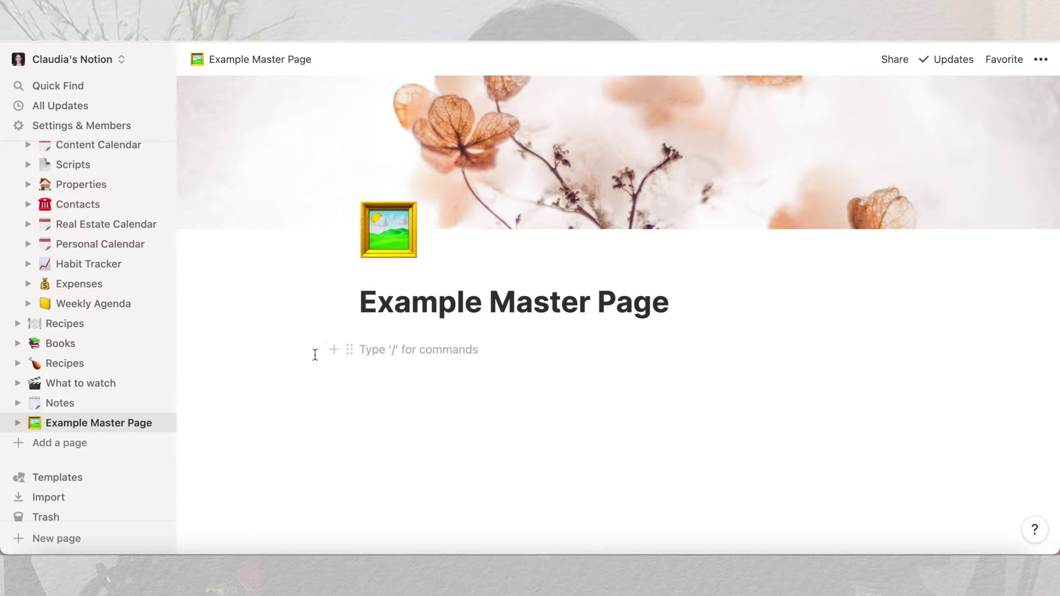
left_click(334, 351)
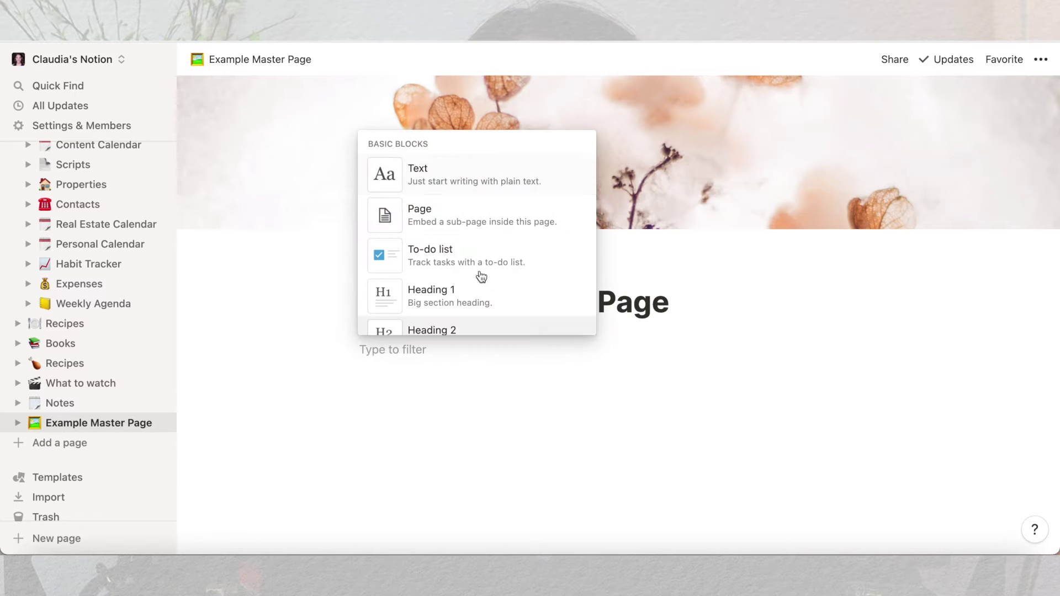
scroll(486, 213, "down", 10)
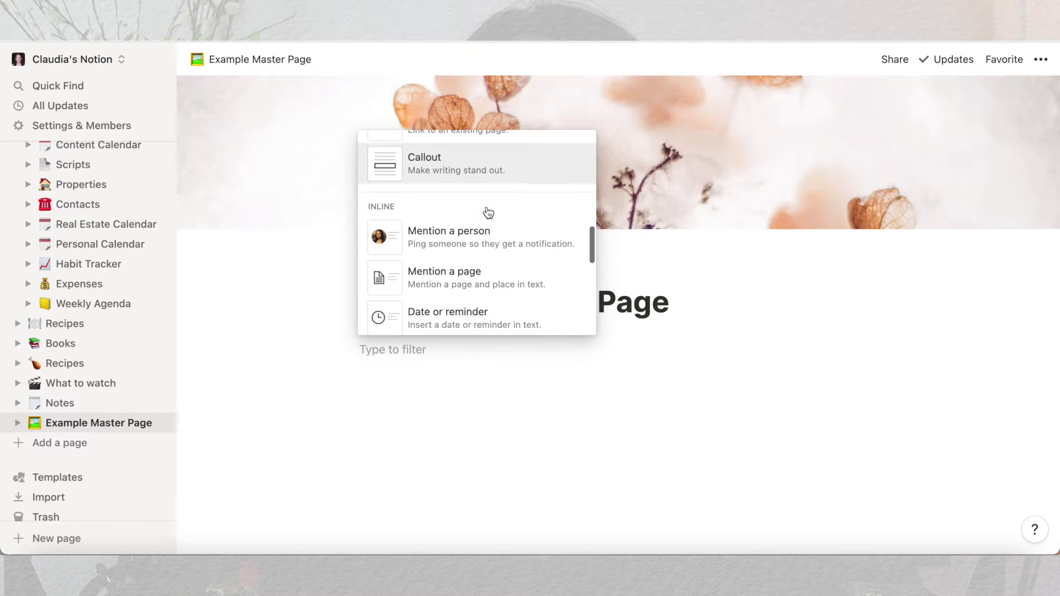
scroll(489, 213, "down", 10)
scroll(489, 213, "down", 8)
scroll(488, 211, "down", 6)
key("BackSpace")
- Insert an inline calendar database in the empty body of the Example Master Page
type("/")
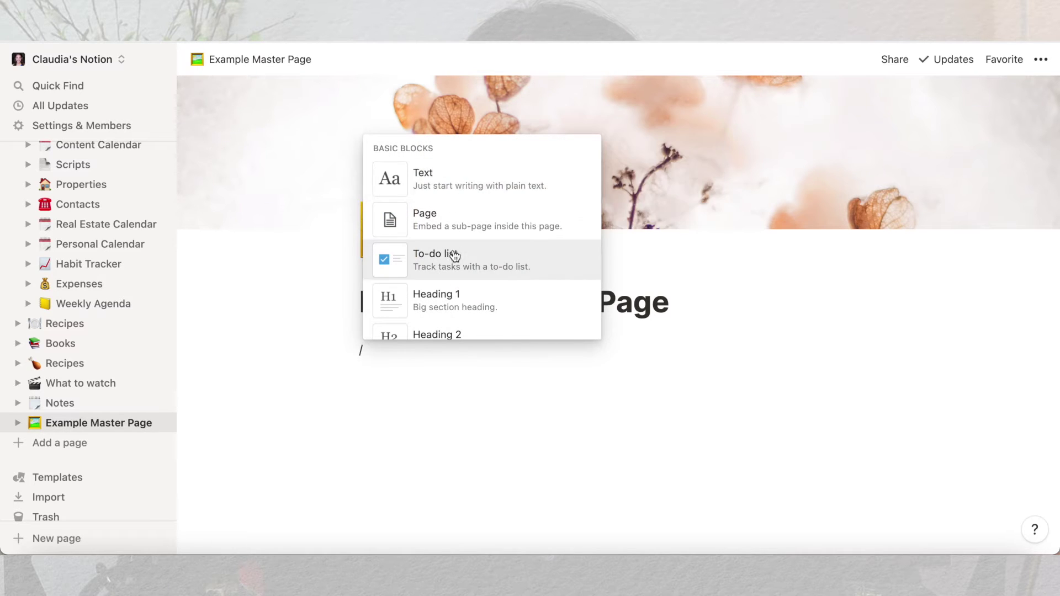
scroll(455, 255, "down", 6)
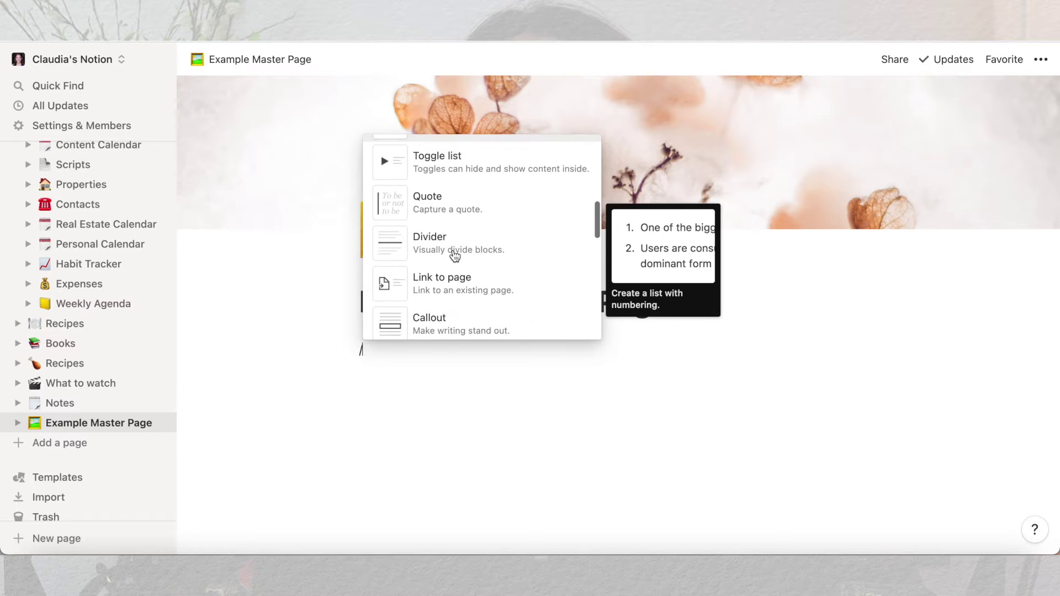
scroll(455, 255, "down", 5)
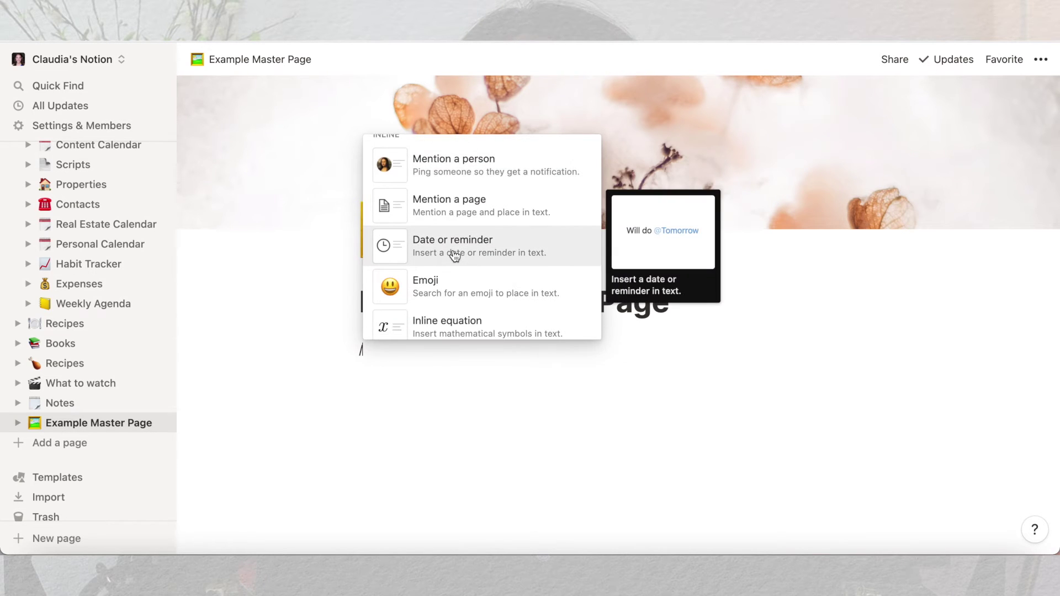
scroll(455, 255, "down", 5)
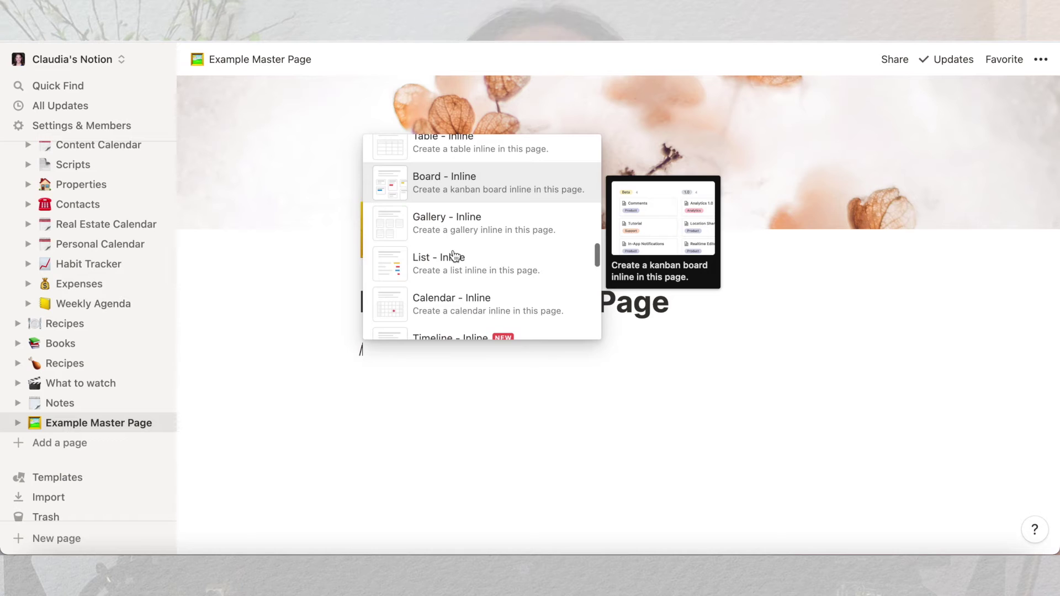
scroll(455, 255, "down", 2)
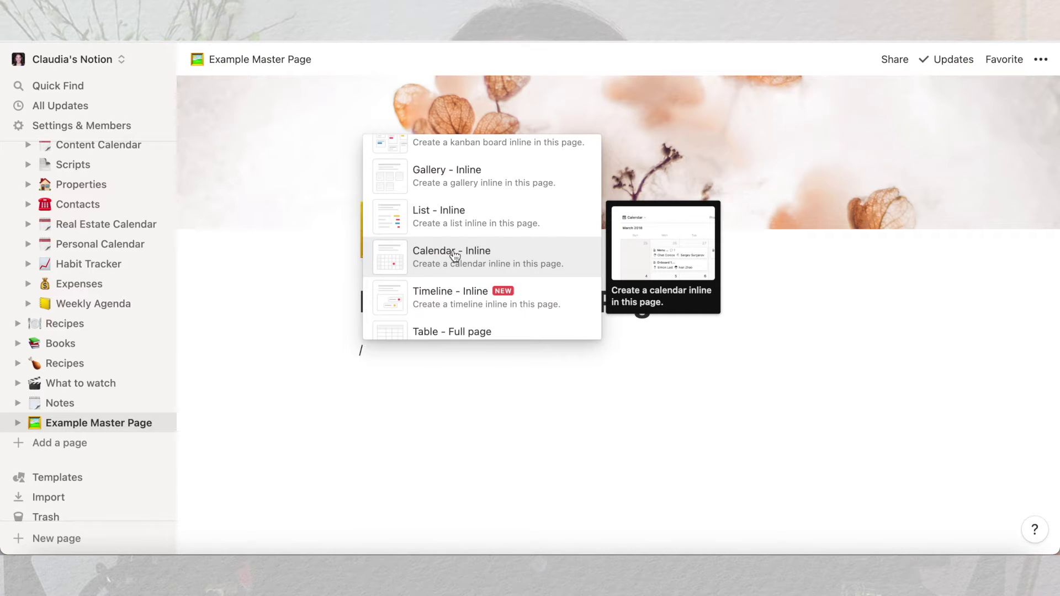
scroll(484, 279, "down", 10)
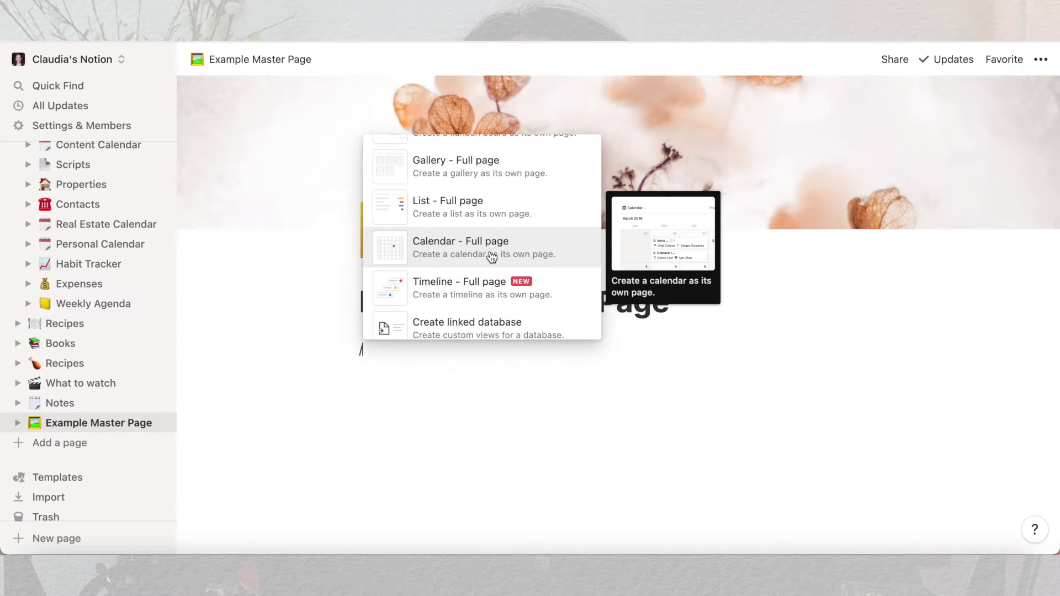
scroll(491, 257, "up", 6)
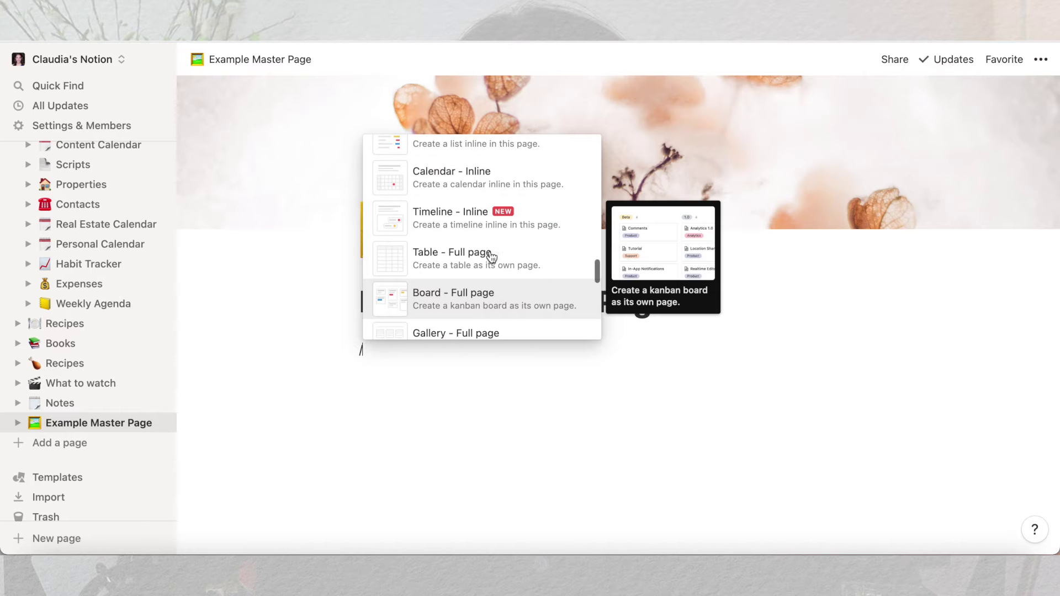
left_click(425, 178)
- Look over the new inline calendar's month grid and title the calendar "Personal Calendar"
scroll(464, 423, "down", 5)
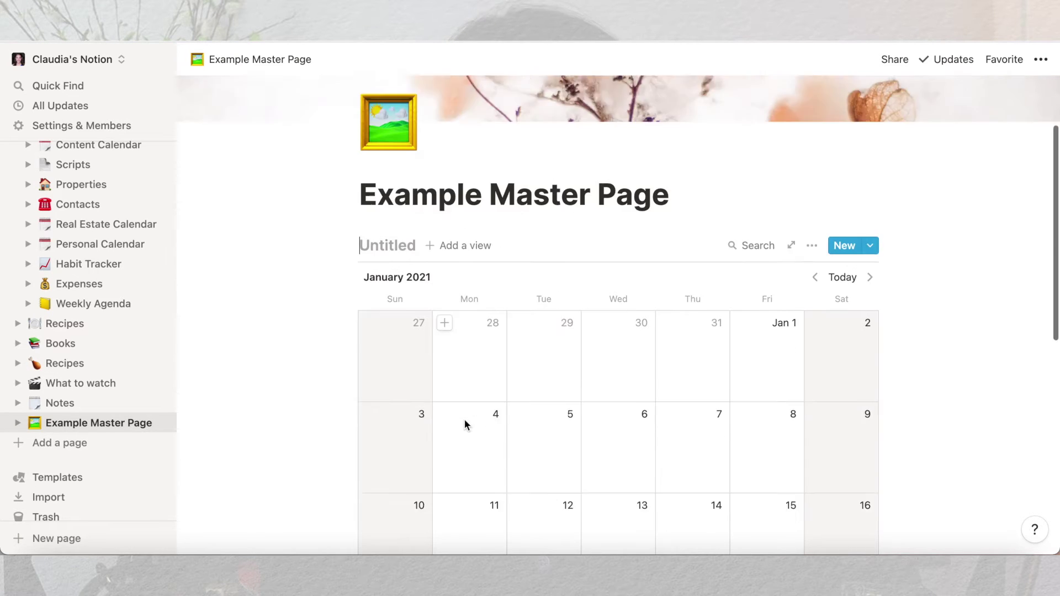
scroll(465, 424, "down", 8)
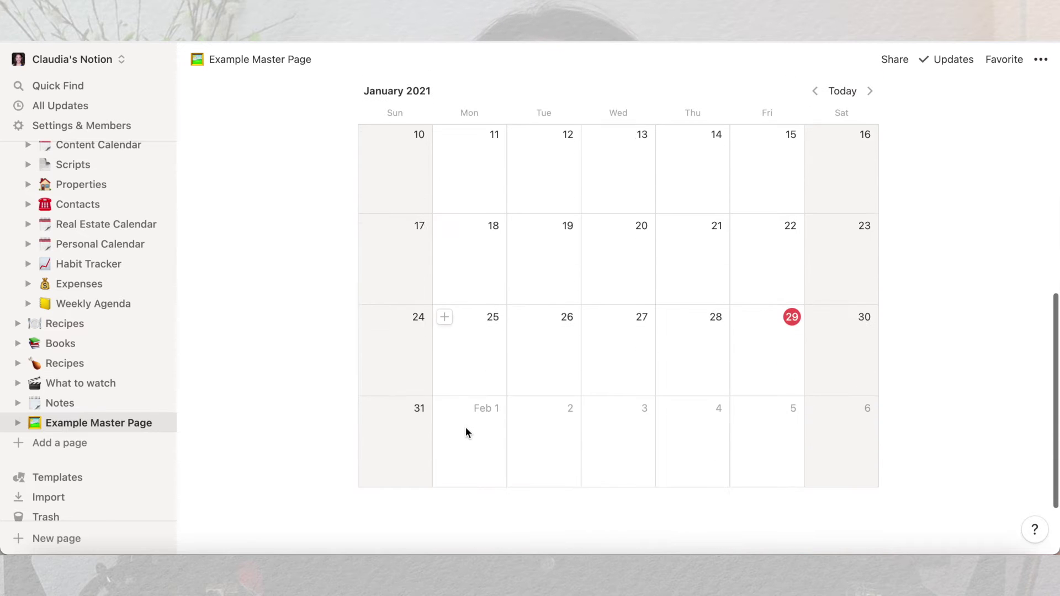
scroll(465, 427, "up", 2)
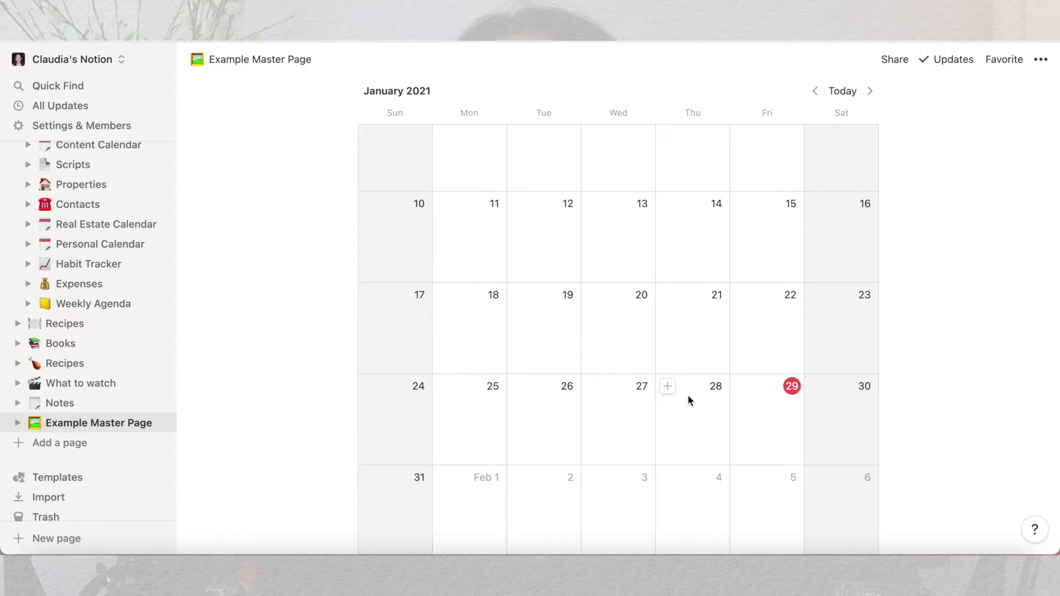
scroll(687, 394, "up", 5)
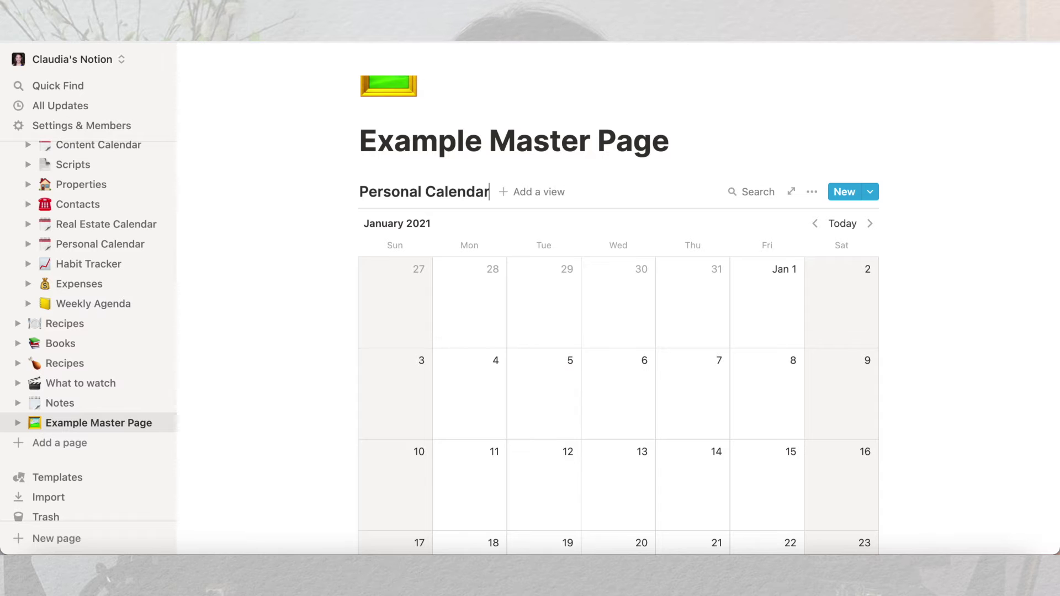
- Turn the inline Personal Calendar into its own page, open that page, and return to the Example Master Page
left_click(812, 194)
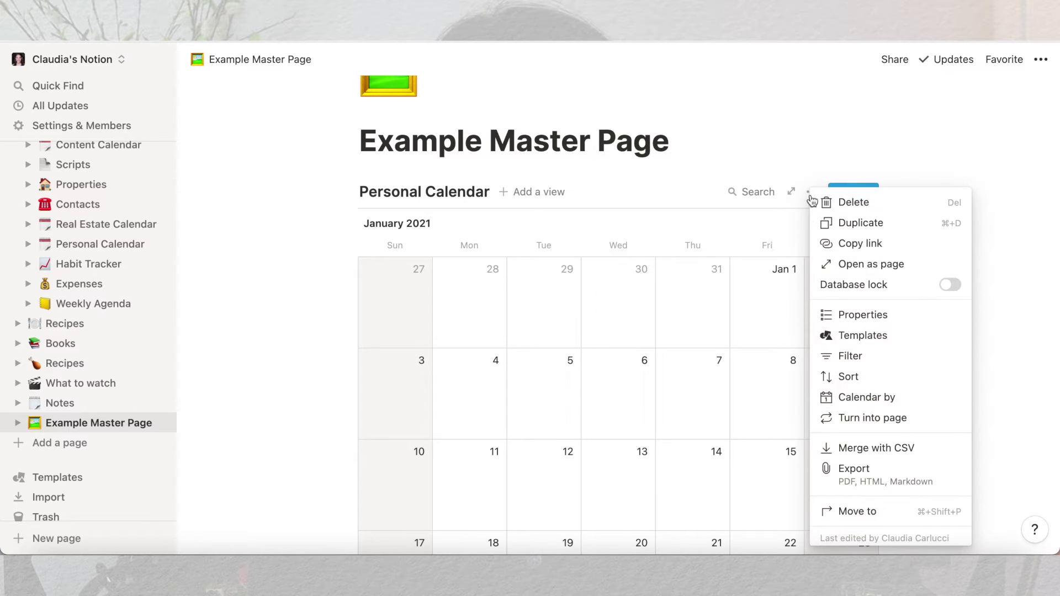
left_click(864, 420)
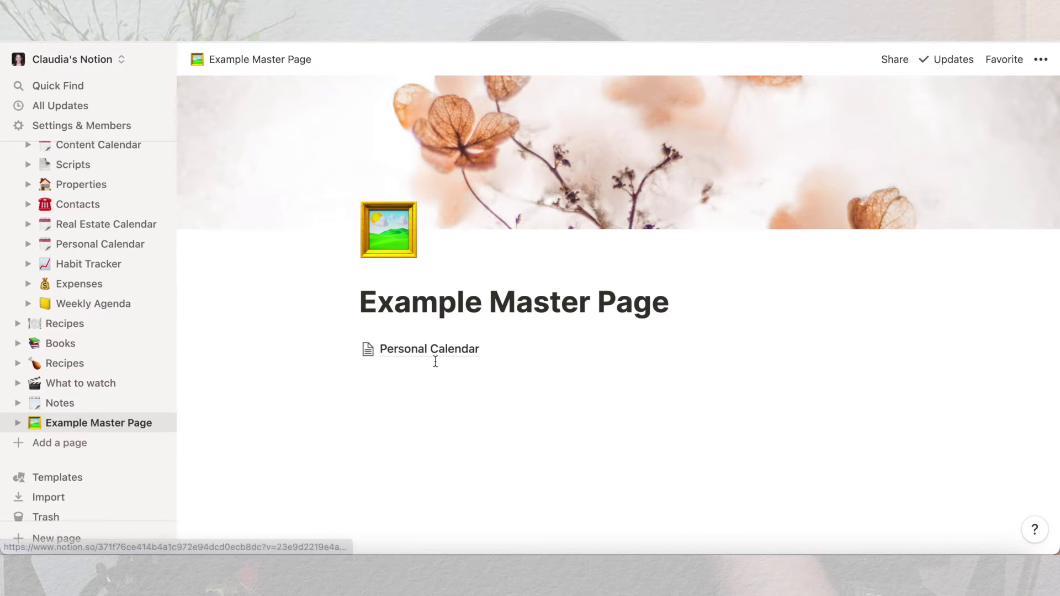
left_click(393, 350)
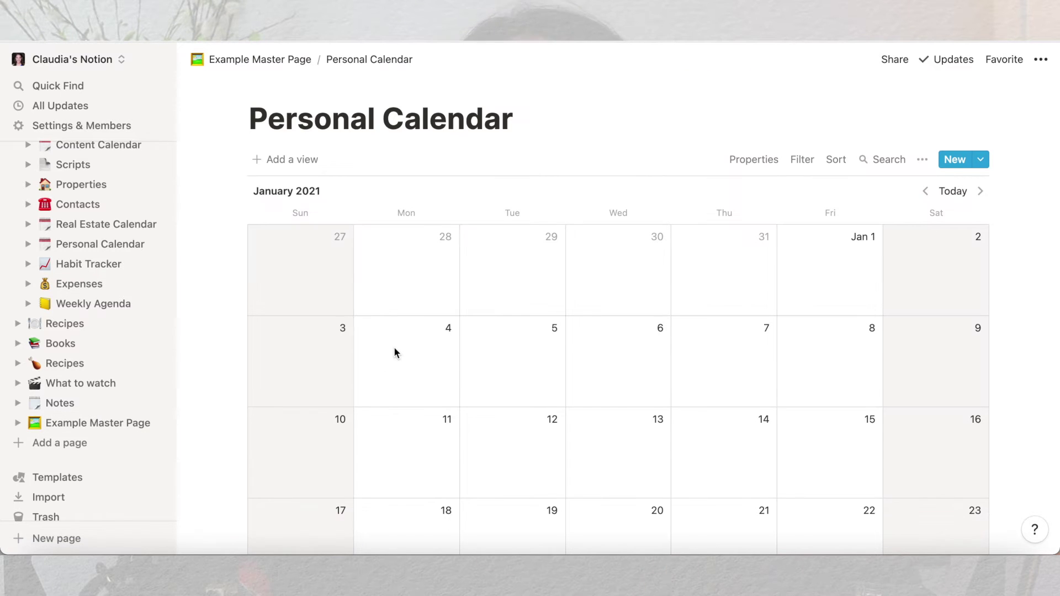
left_click(266, 64)
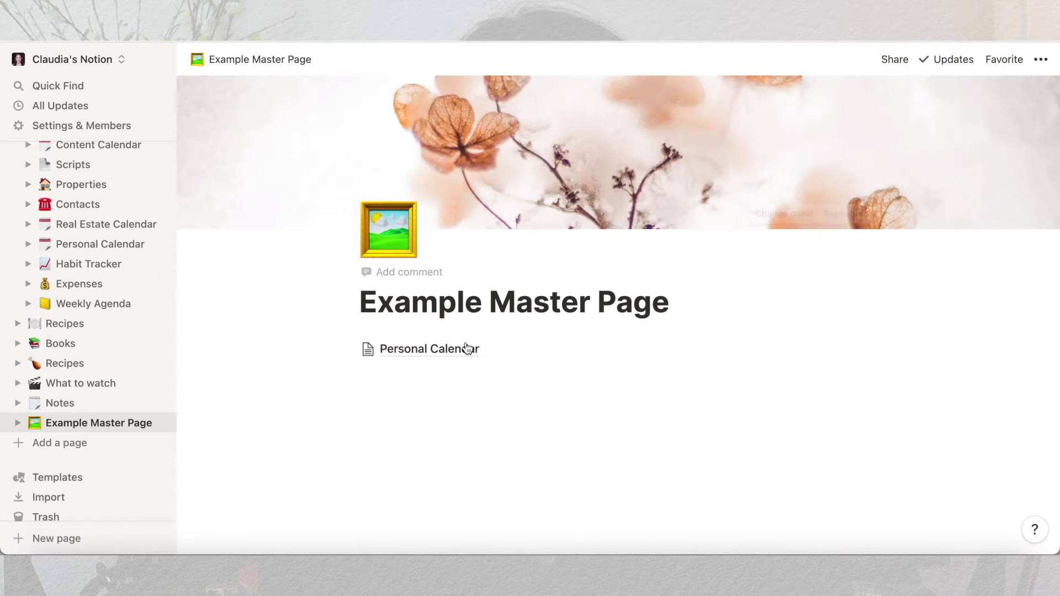
- Turn the Personal Calendar page back into an inline calendar and look over its month grid
left_click(864, 350)
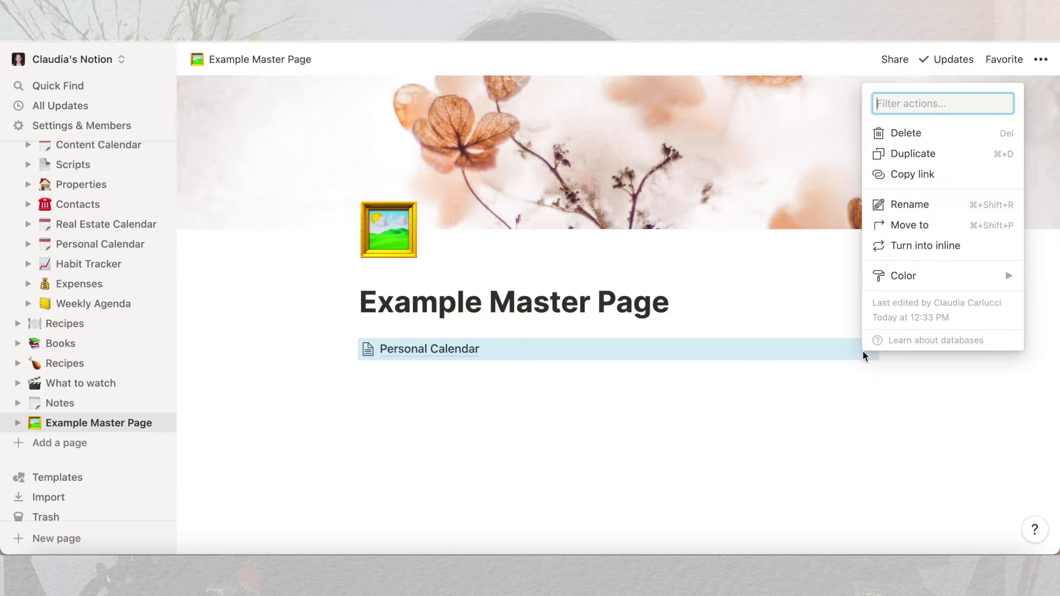
left_click(916, 245)
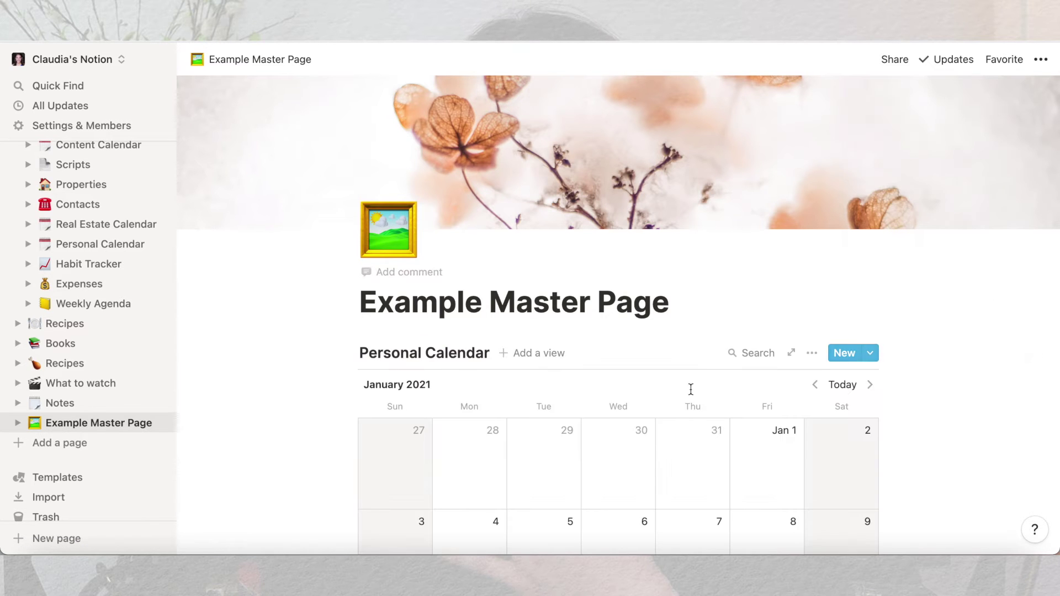
scroll(691, 393, "down", 3)
scroll(691, 390, "down", 2)
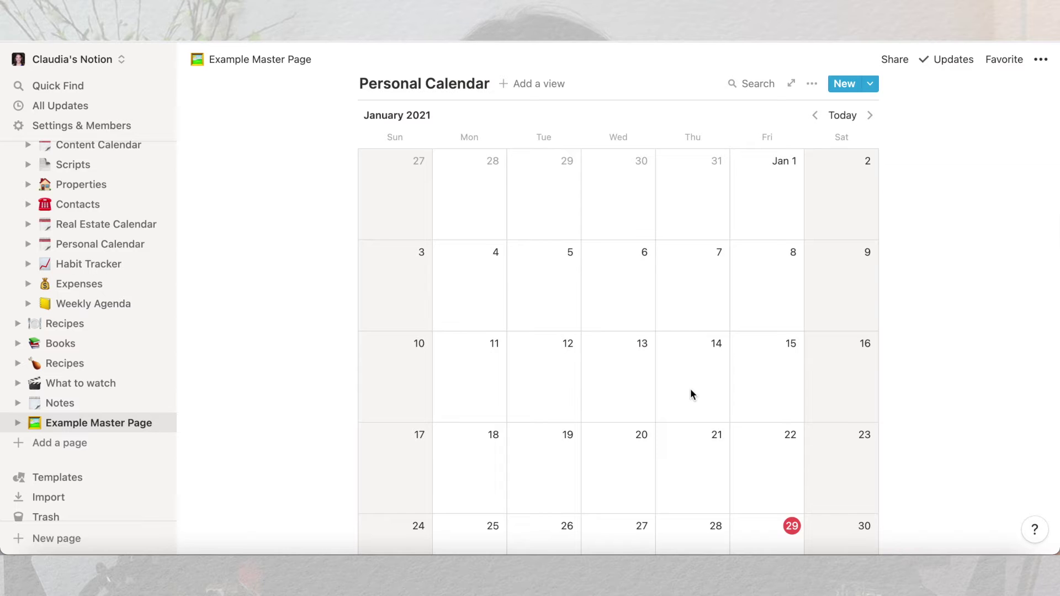
scroll(691, 394, "up", 3)
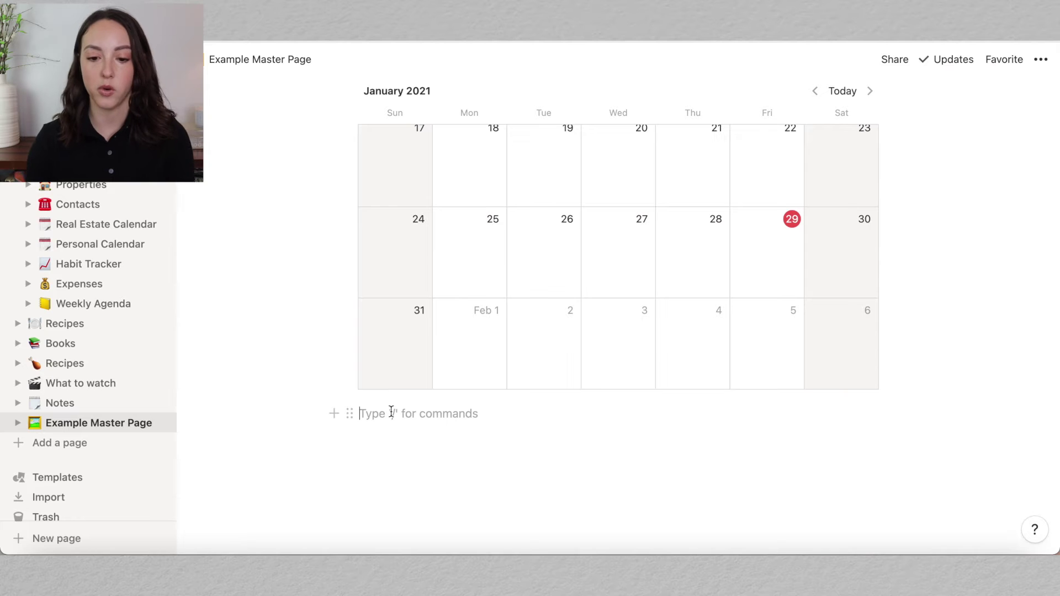
- Insert an inline table database below the calendar and title it "Contacts"
type("/")
scroll(482, 303, "down", 10)
scroll(483, 302, "down", 12)
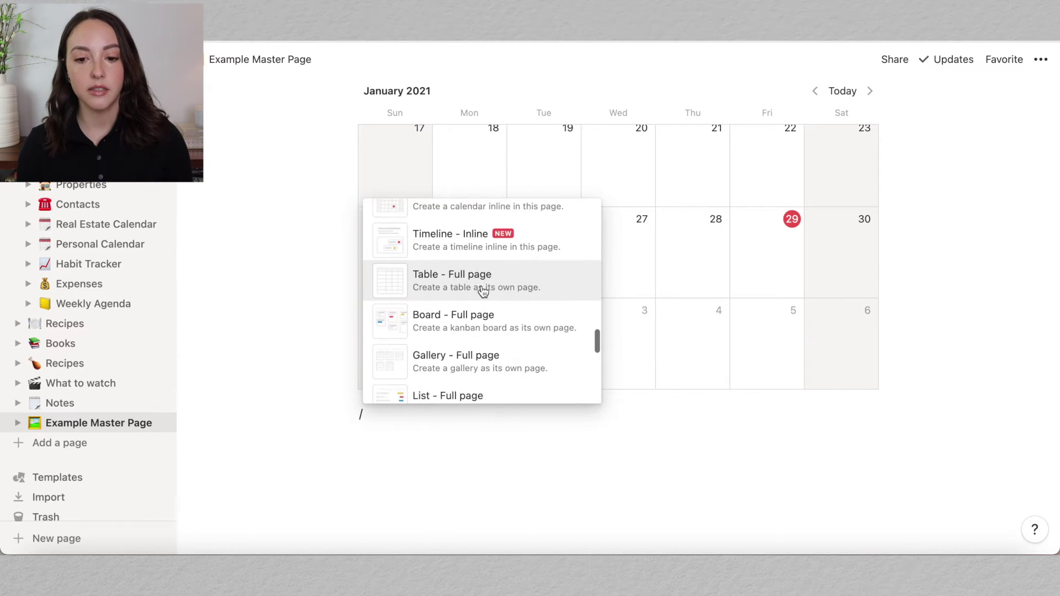
scroll(483, 292, "down", 5)
scroll(483, 292, "up", 7)
scroll(483, 291, "up", 4)
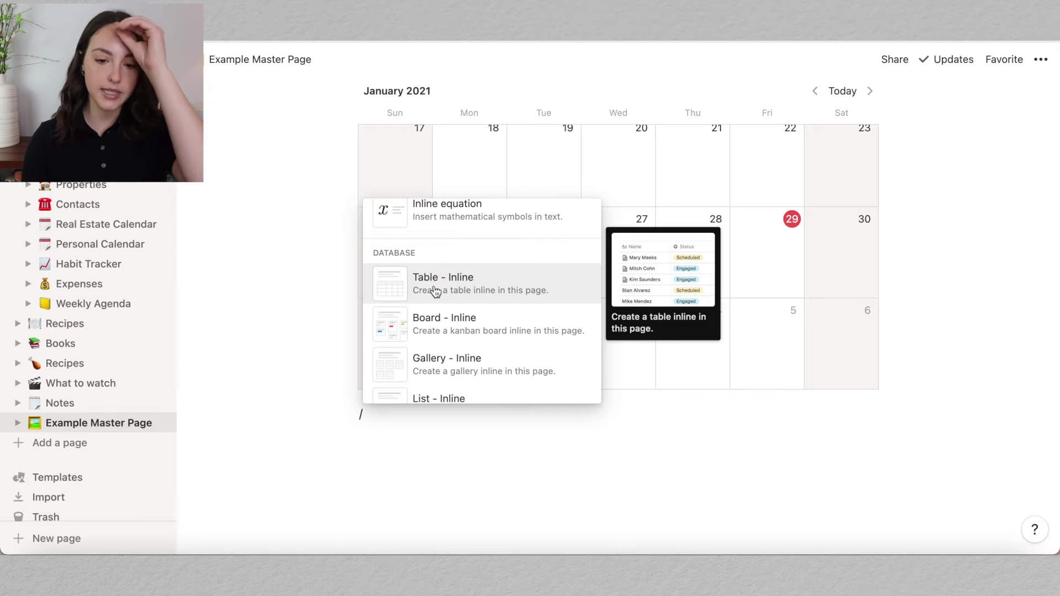
left_click(436, 291)
scroll(395, 403, "down", 3)
scroll(394, 409, "down", 1)
scroll(393, 405, "up", 3)
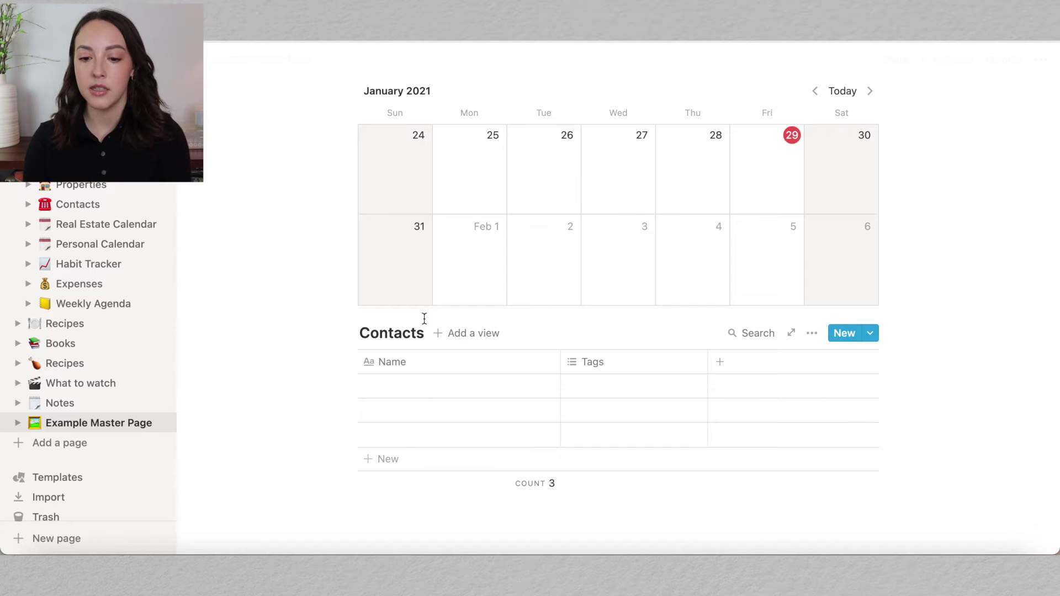
- Turn the inline Contacts table into its own page and bring up its conversion option for going back to inline
left_click(812, 335)
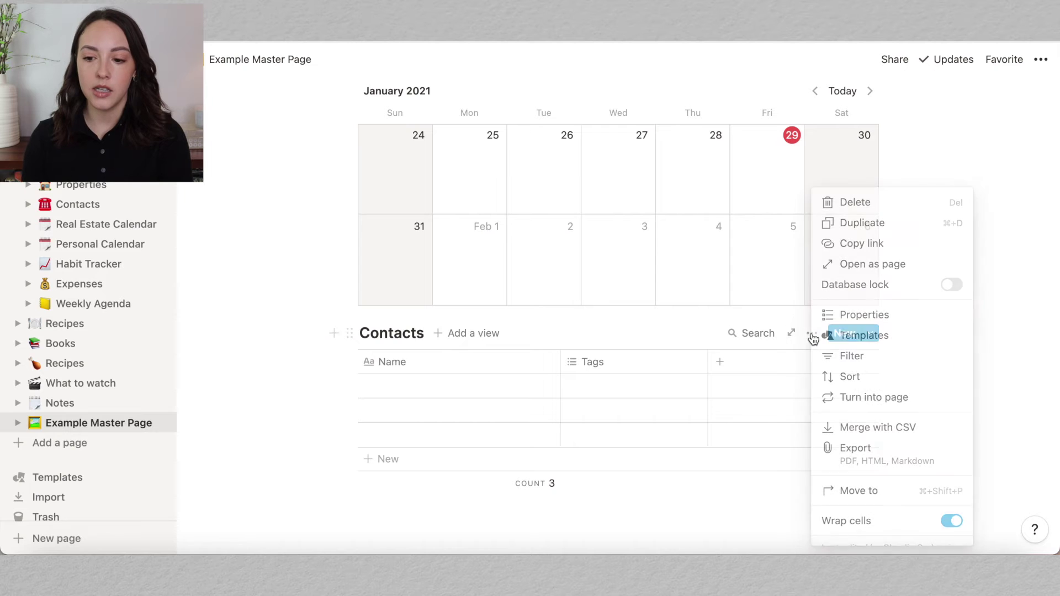
left_click(874, 398)
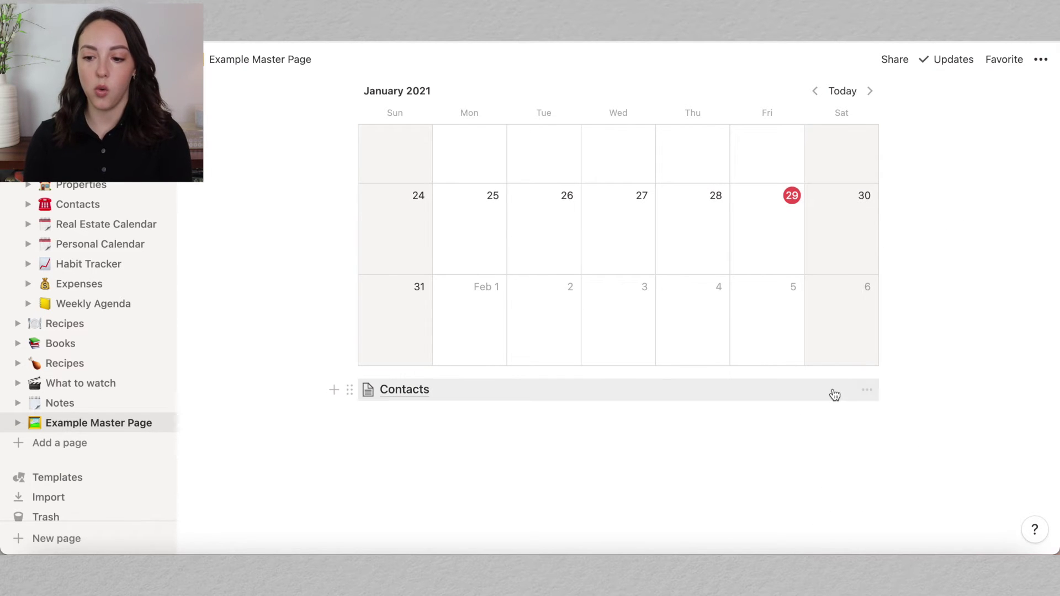
left_click(864, 390)
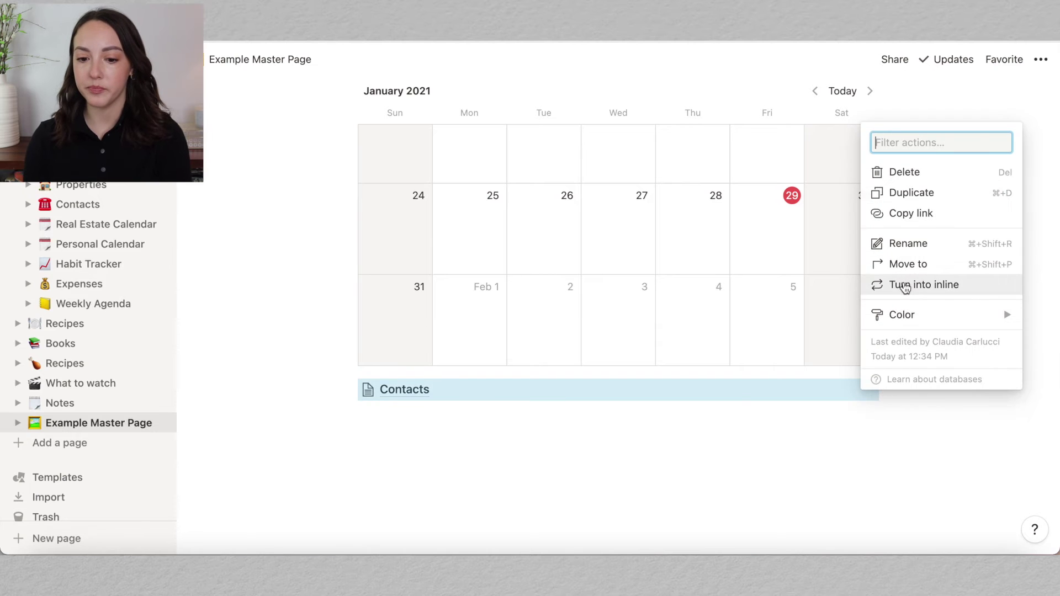
left_click(911, 281)
- Turn the Personal Calendar into a page as well, open the Contacts page, and return to the Example Master Page
scroll(557, 432, "up", 10)
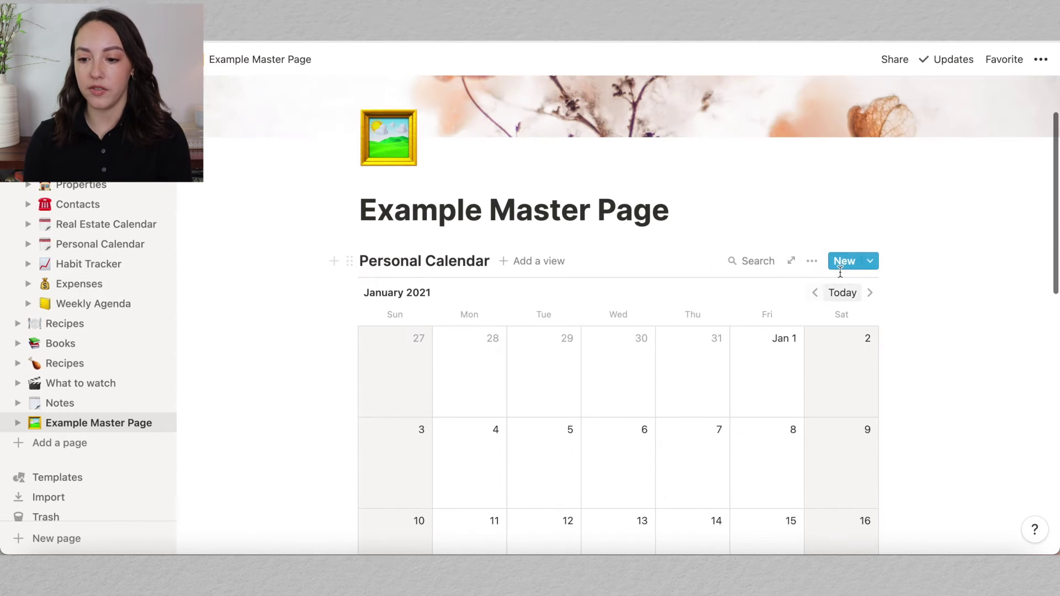
left_click(811, 262)
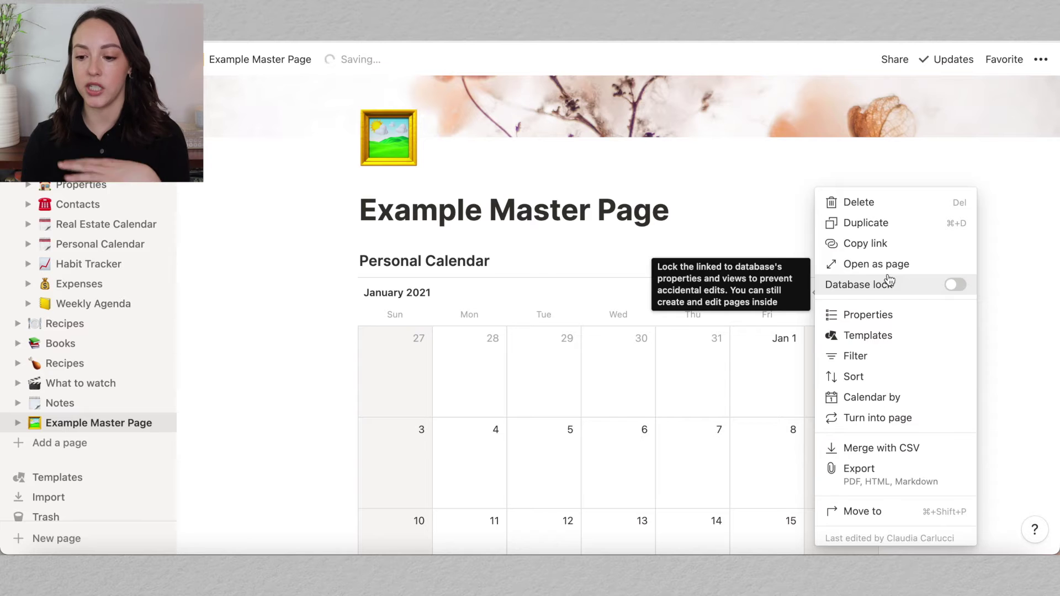
left_click(877, 418)
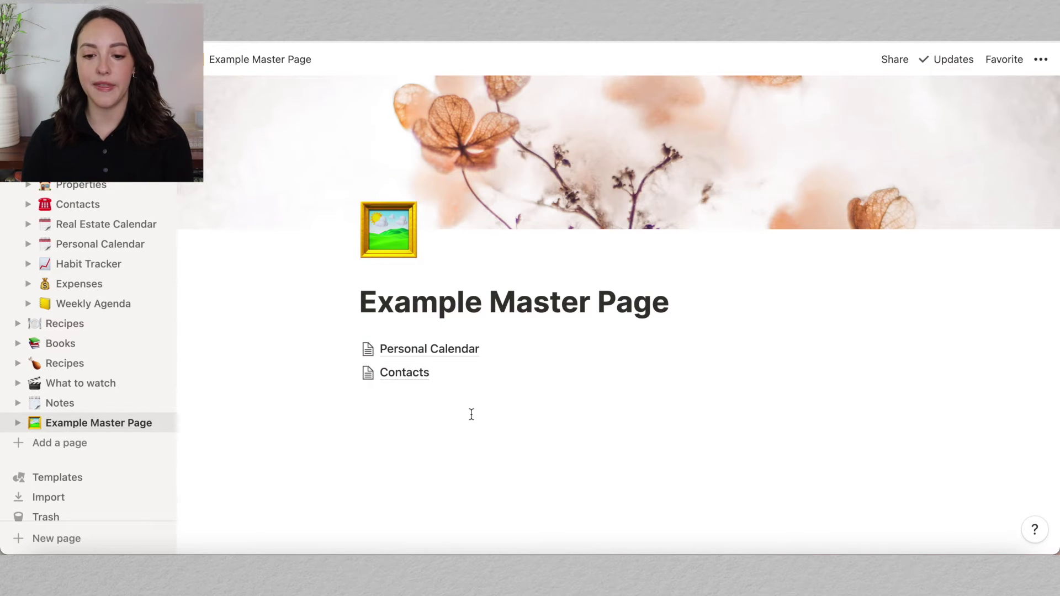
left_click(387, 372)
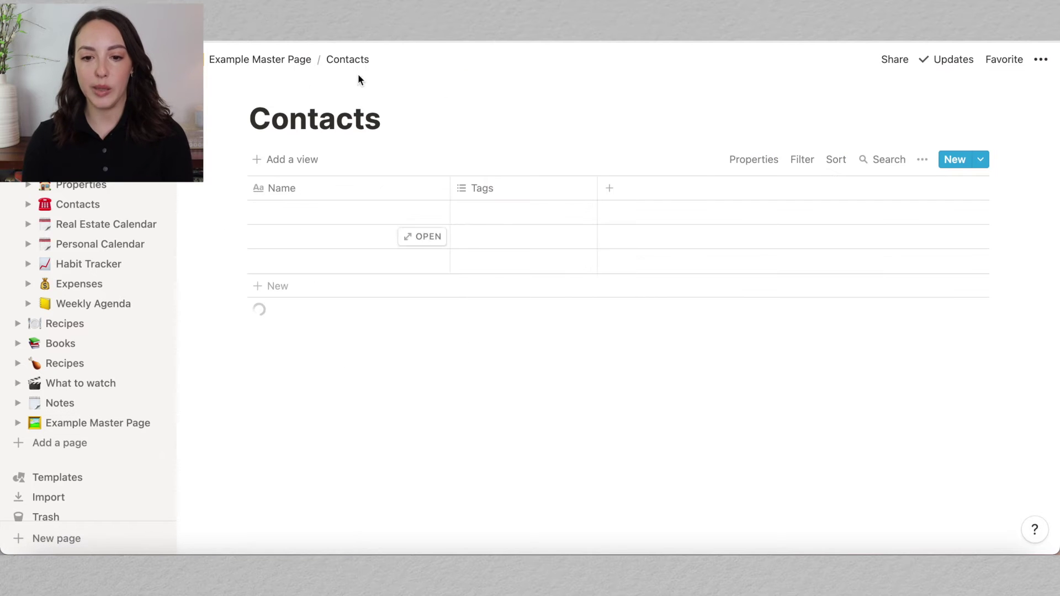
left_click(260, 59)
- Turn both the Personal Calendar and Contacts pages into inline databases on the master page and review the layout
left_click(865, 352)
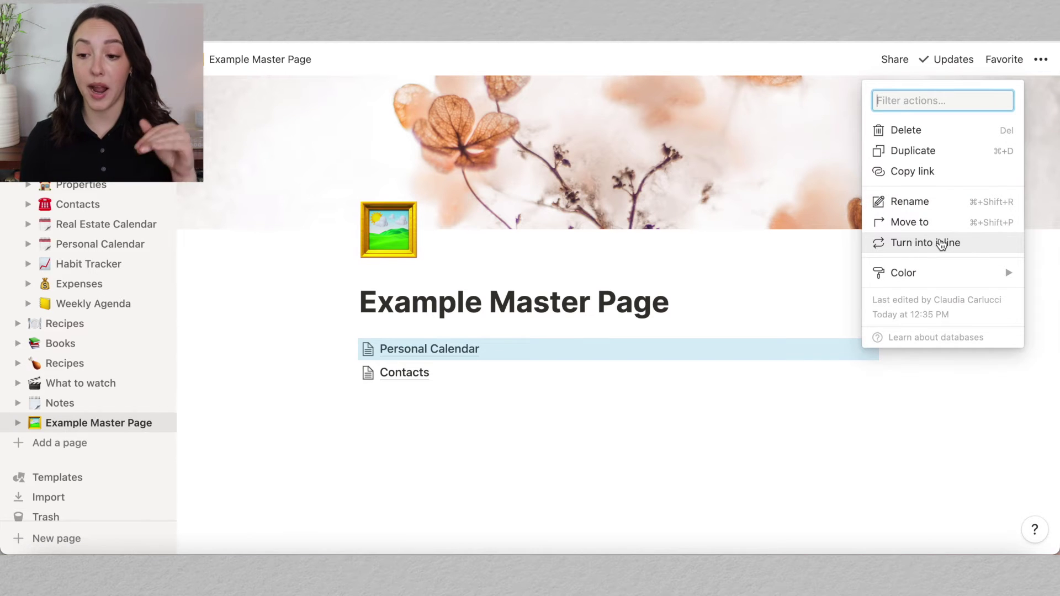
left_click(933, 243)
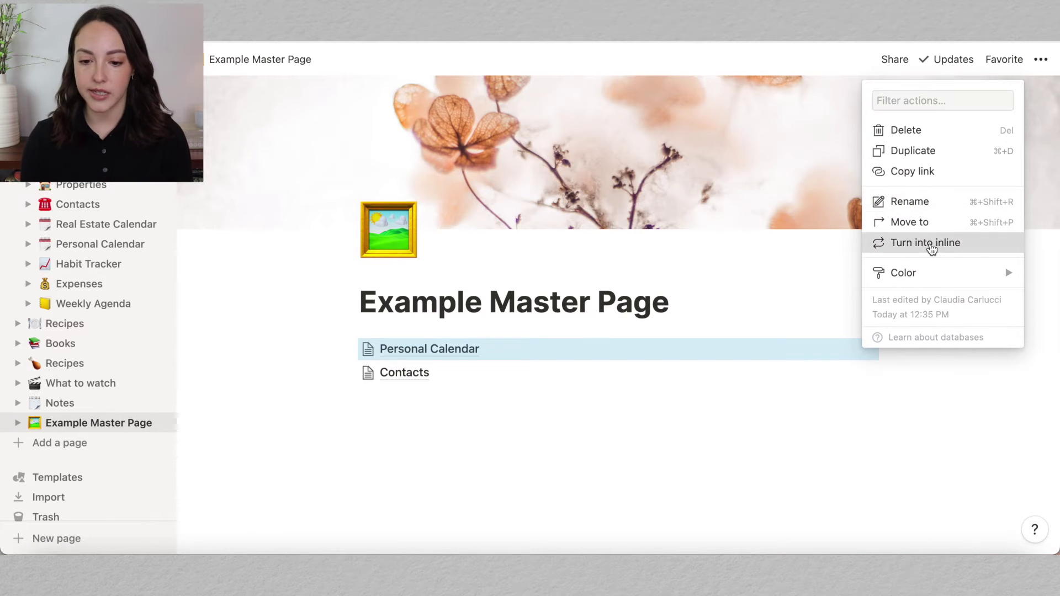
scroll(876, 421, "down", 1)
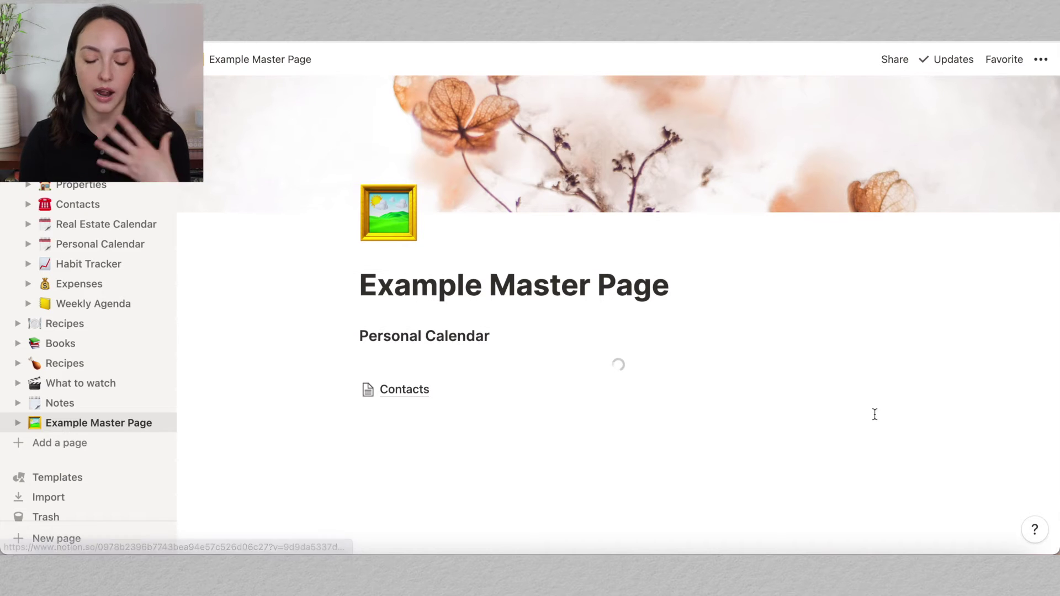
scroll(873, 413, "down", 10)
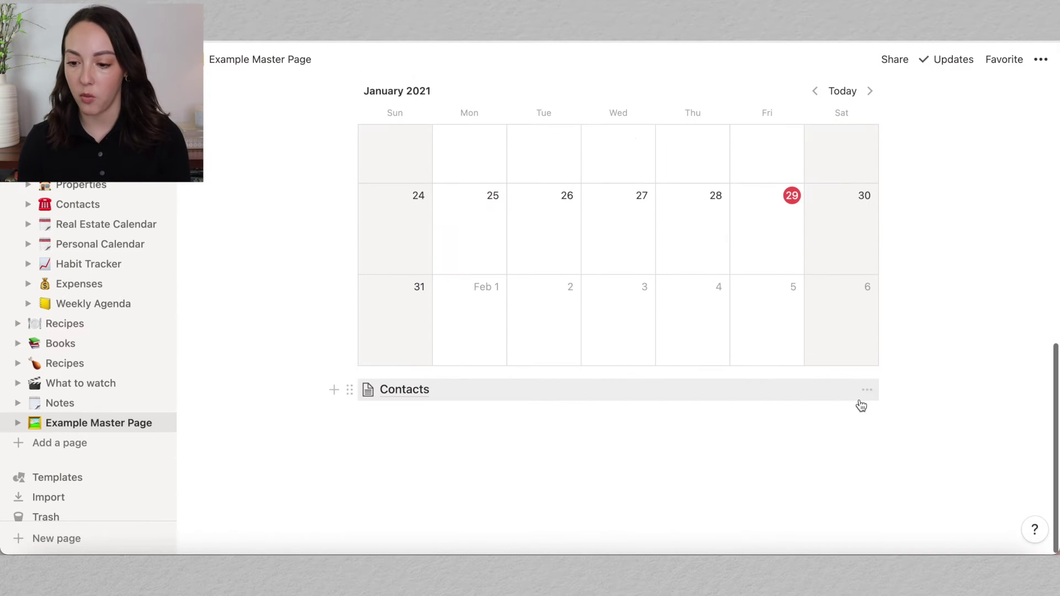
left_click(866, 390)
left_click(920, 288)
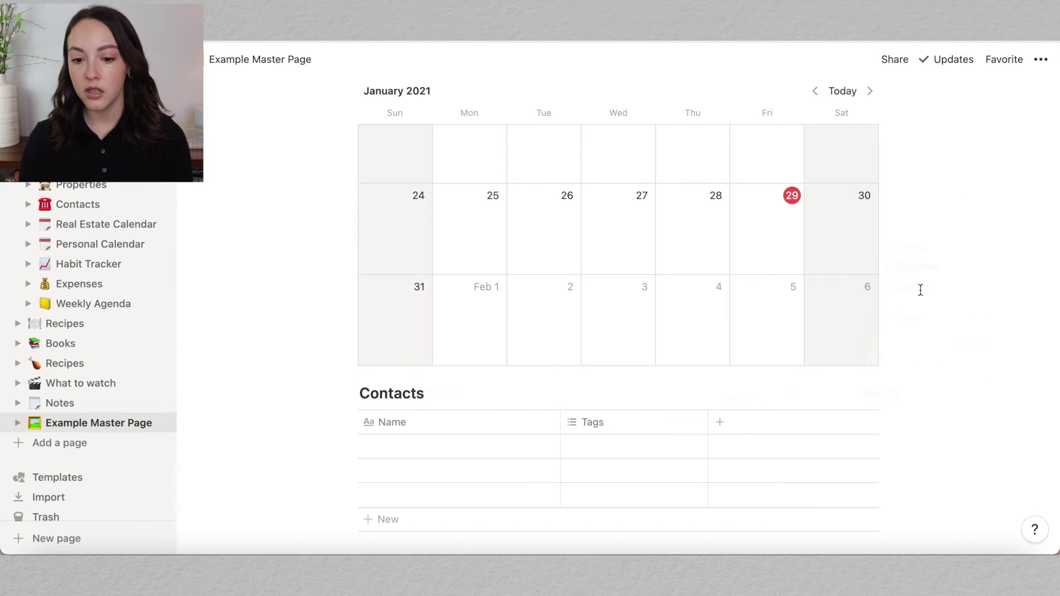
scroll(490, 456, "down", 5)
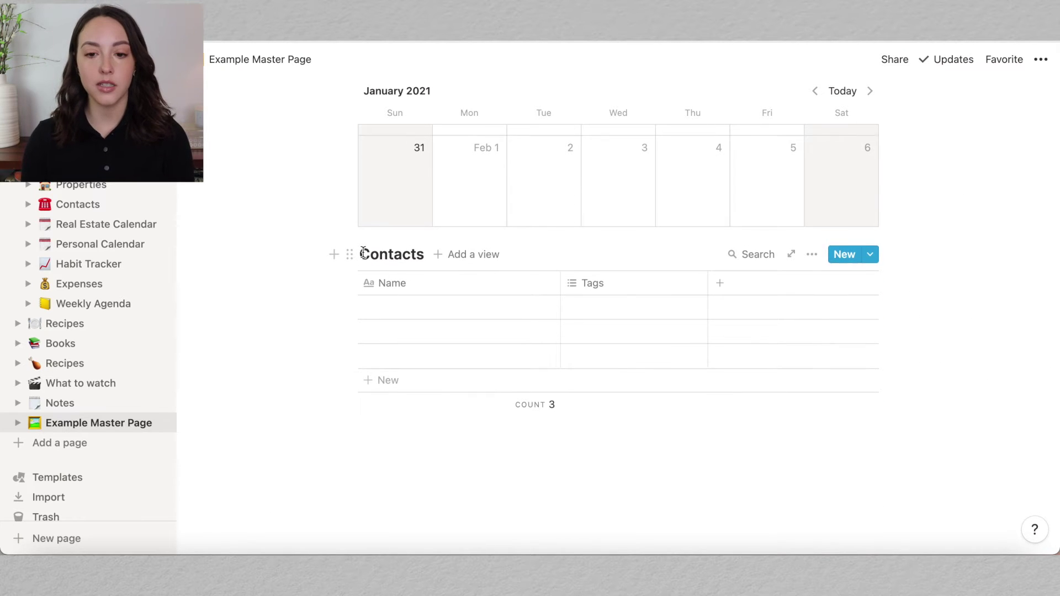
scroll(363, 250, "up", 10)
scroll(453, 359, "down", 4)
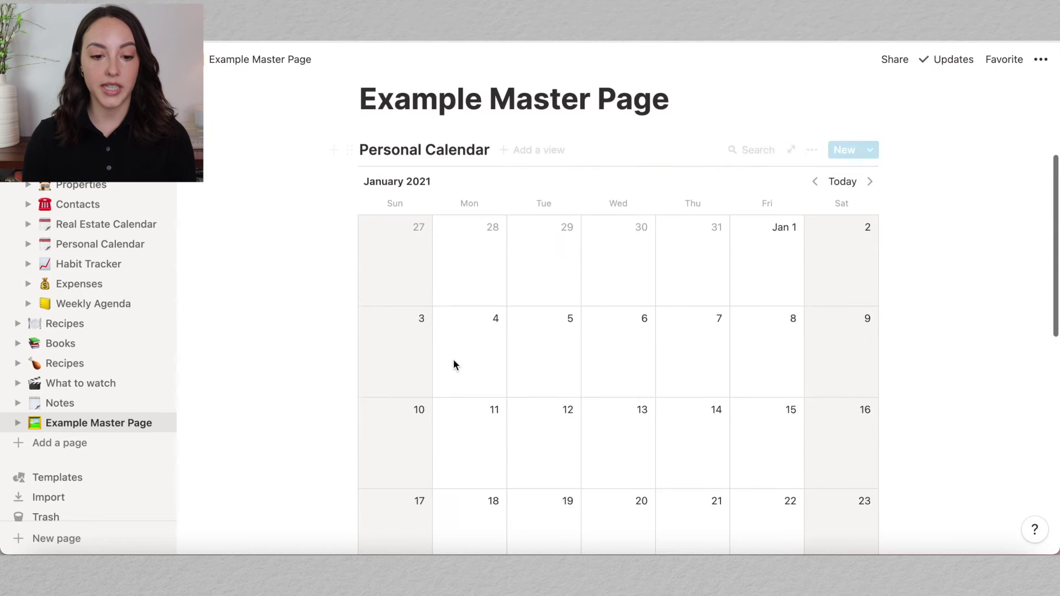
scroll(452, 359, "down", 2)
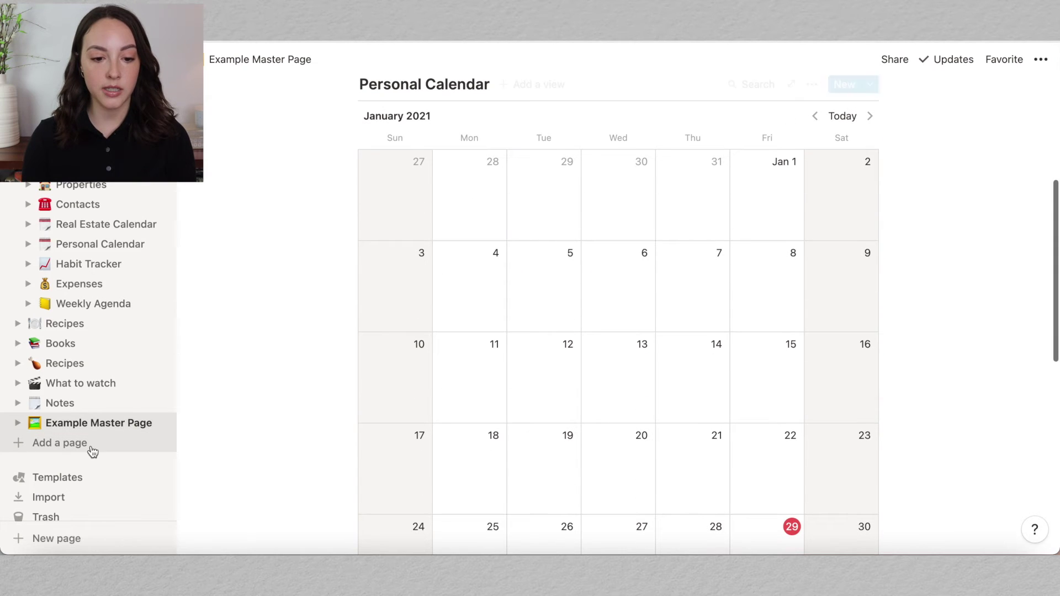
- Expand the Example Master Page's subpages and give its Personal Calendar the calendar emoji as icon
left_click(17, 424)
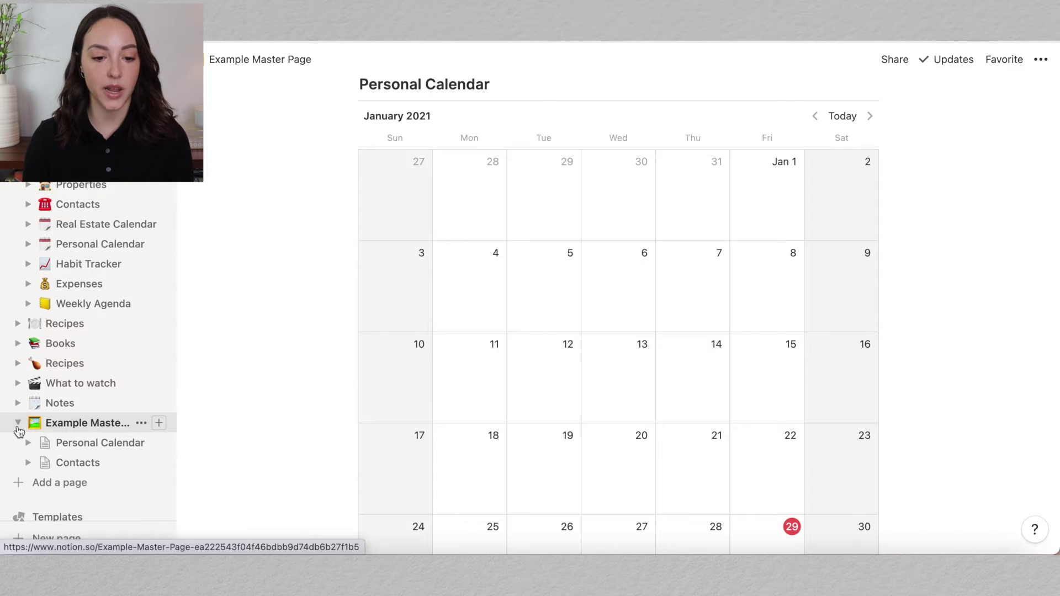
left_click(45, 445)
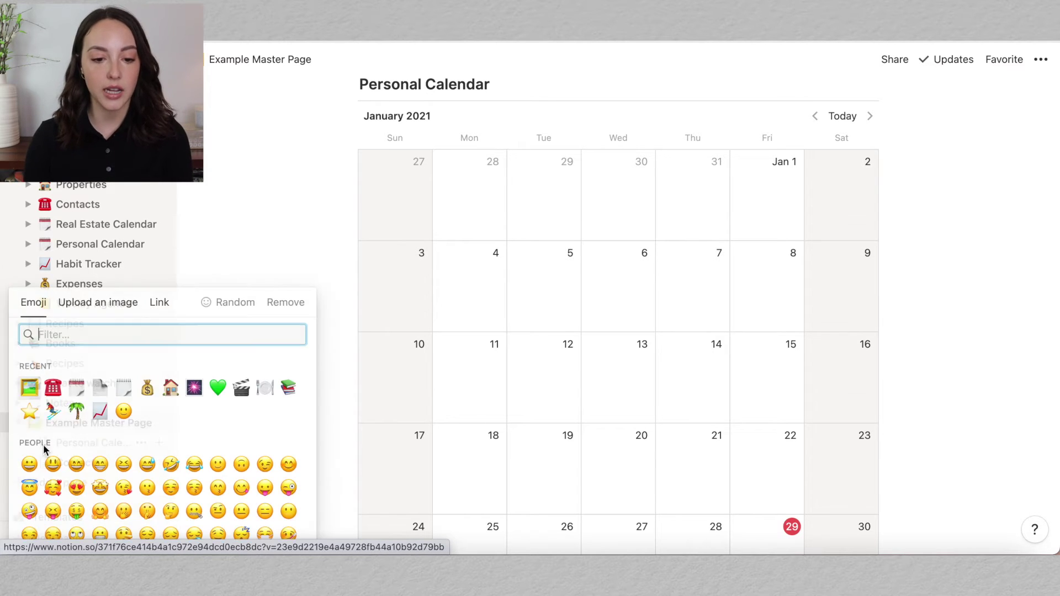
left_click(77, 392)
- Give the Contacts subpage the red telephone emoji as icon and check both icons on the master page
scroll(77, 441, "down", 3)
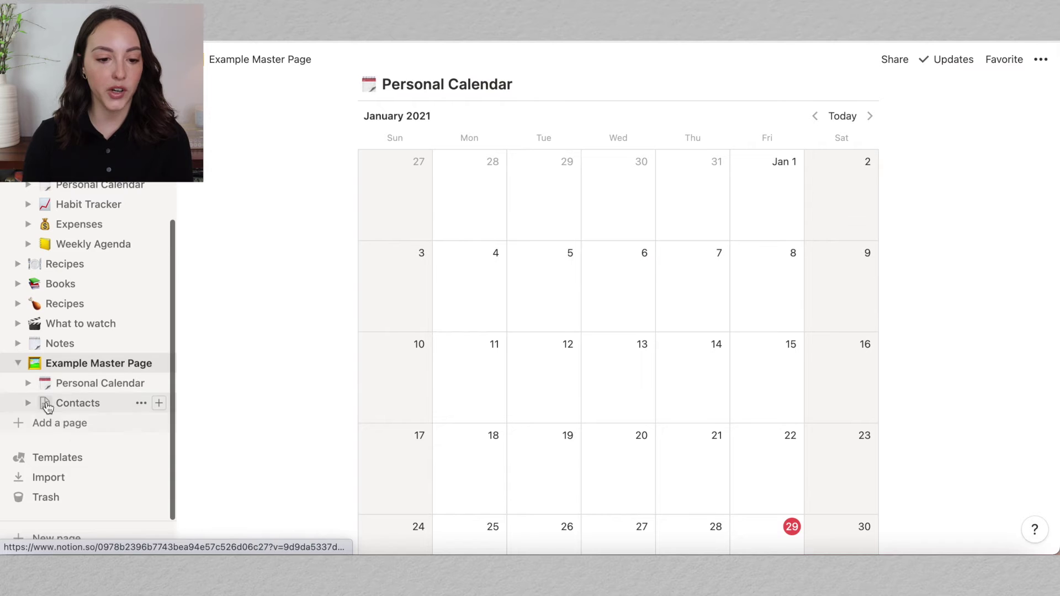
left_click(47, 407)
left_click(53, 389)
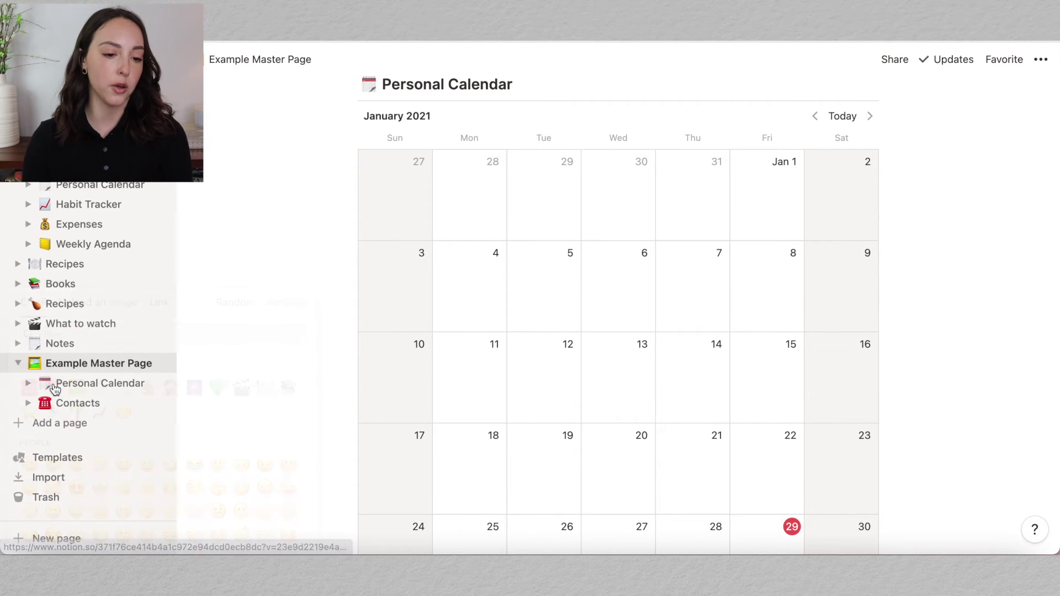
scroll(314, 399, "down", 3)
scroll(315, 398, "up", 8)
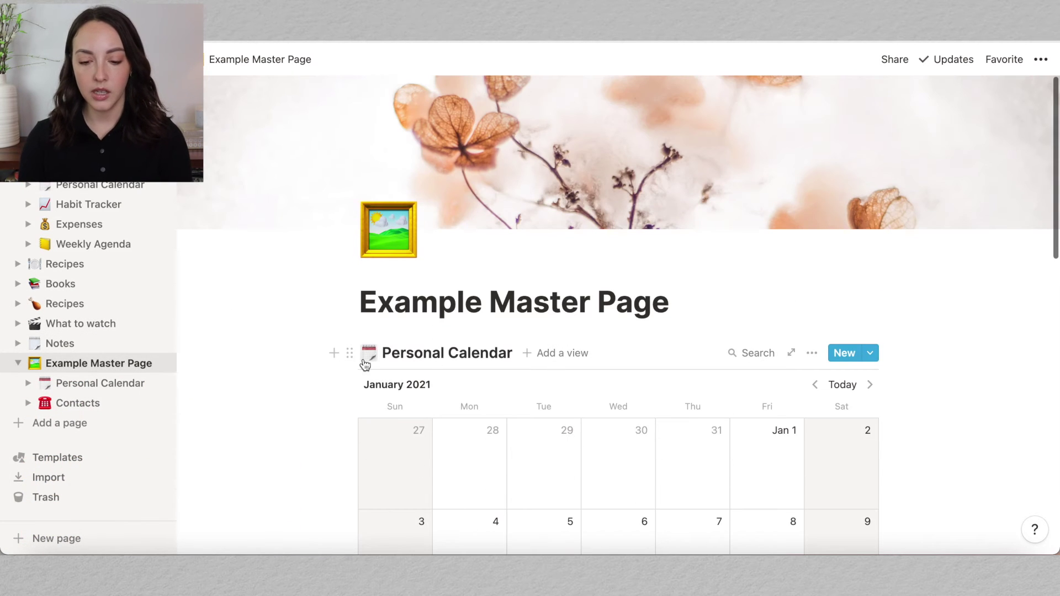
scroll(438, 405, "down", 12)
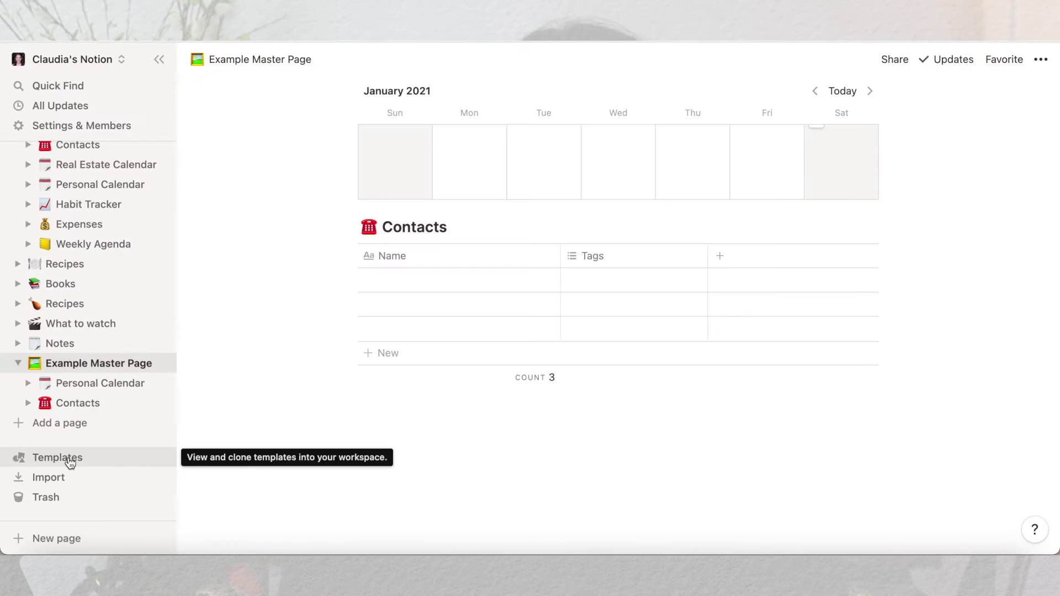
- Open the template gallery and preview the Habit Tracker template in the Personal category
left_click(68, 458)
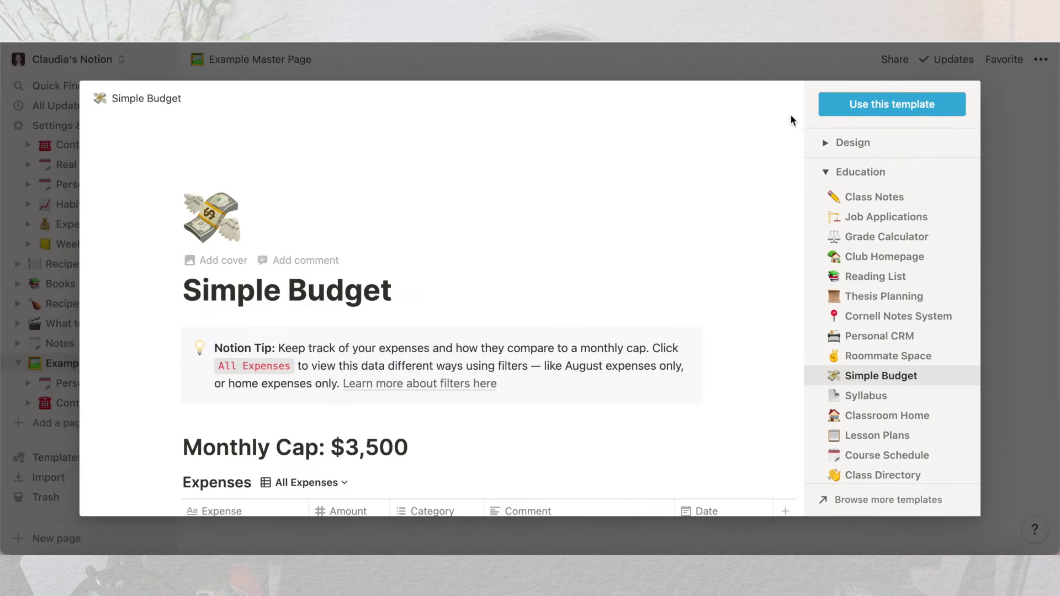
scroll(829, 337, "down", 5)
left_click(823, 381)
scroll(831, 381, "down", 3)
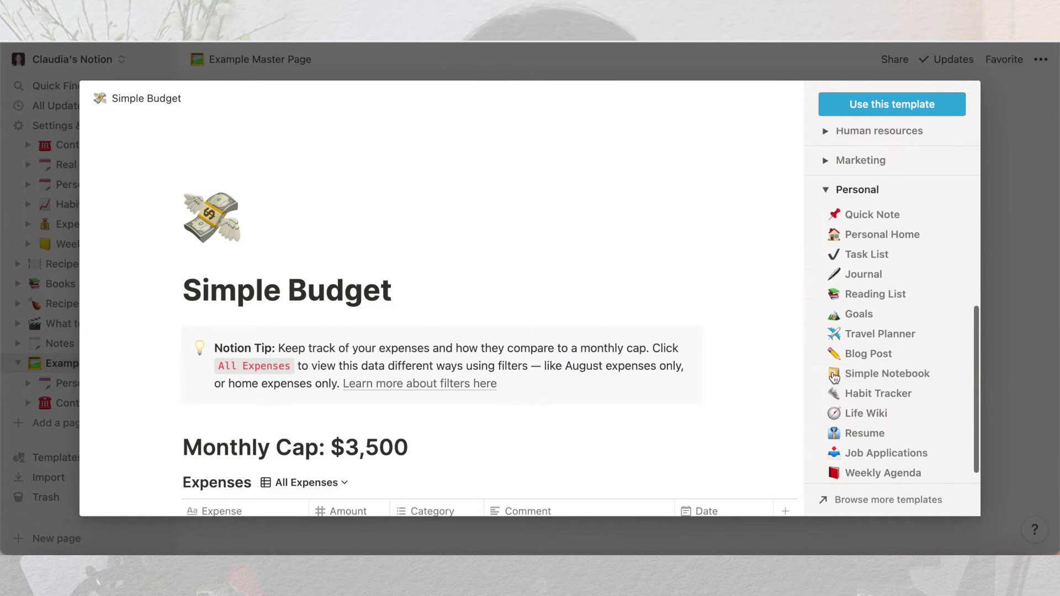
left_click(894, 394)
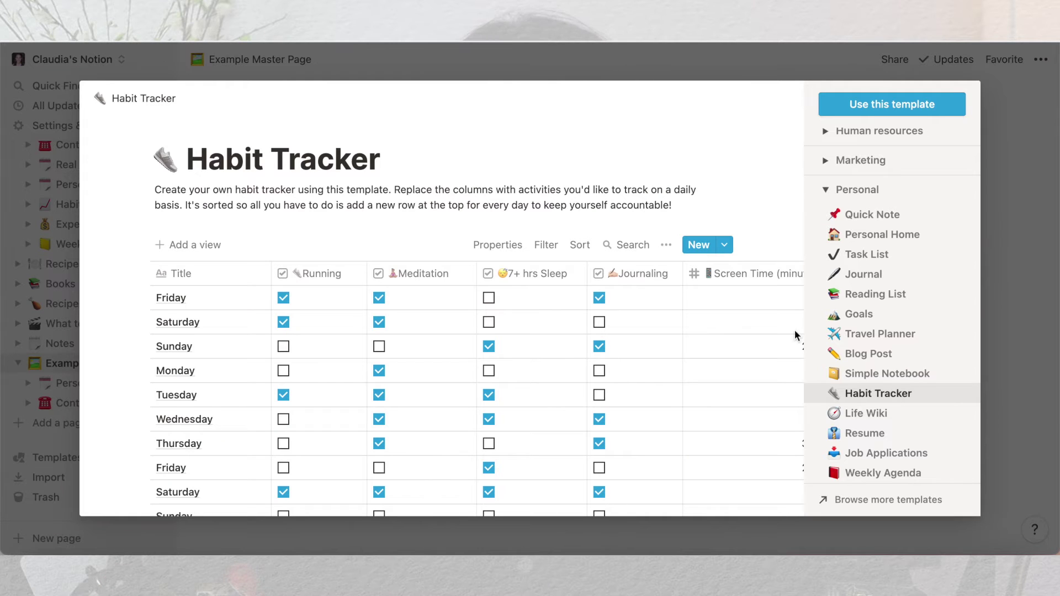
- Add the Habit Tracker template to the workspace and nest it under Example Master Page
scroll(498, 136, "down", 3)
scroll(500, 166, "up", 3)
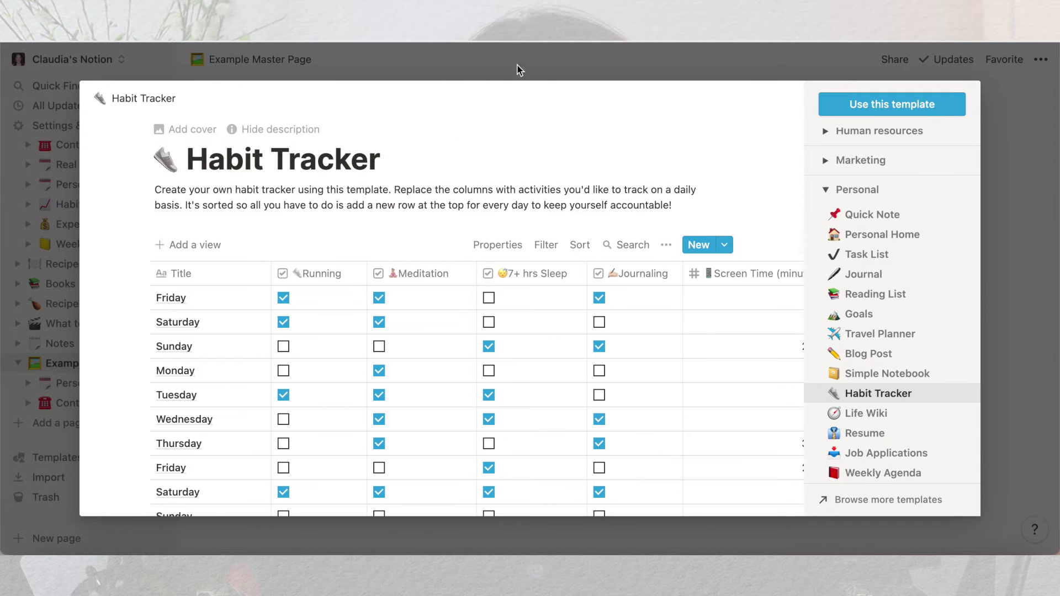
left_click(902, 109)
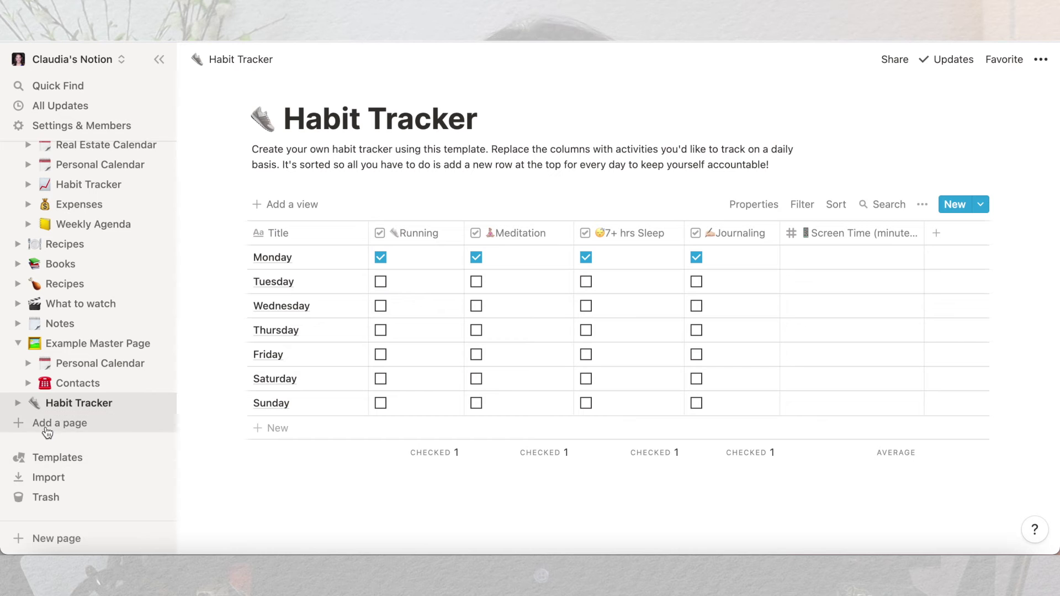
left_click_drag(55, 409, 86, 361)
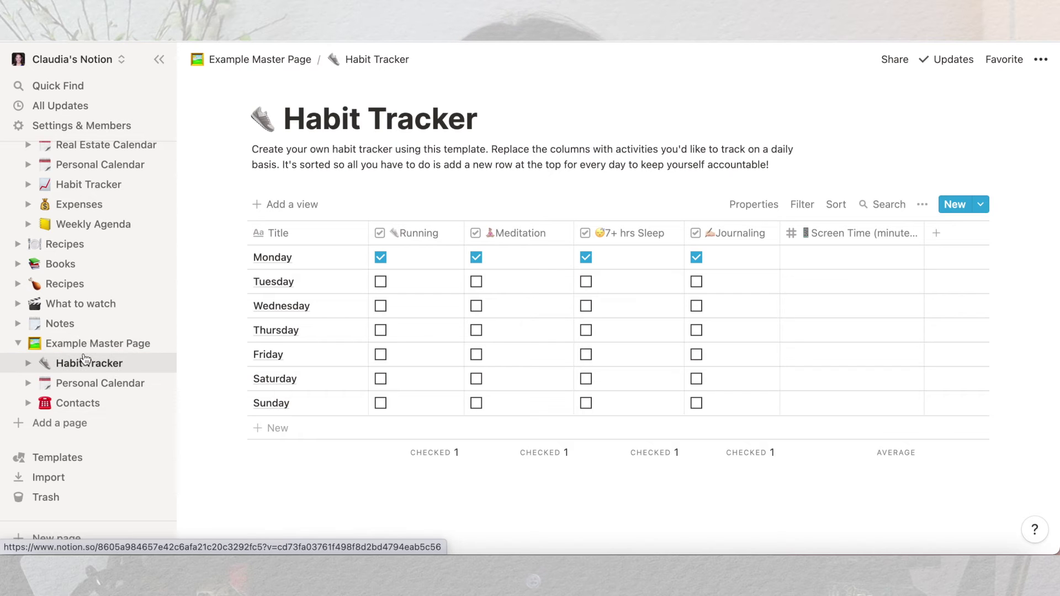
- Turn the Habit Tracker on Example Master Page into an inline database and move it below Contacts
left_click(82, 346)
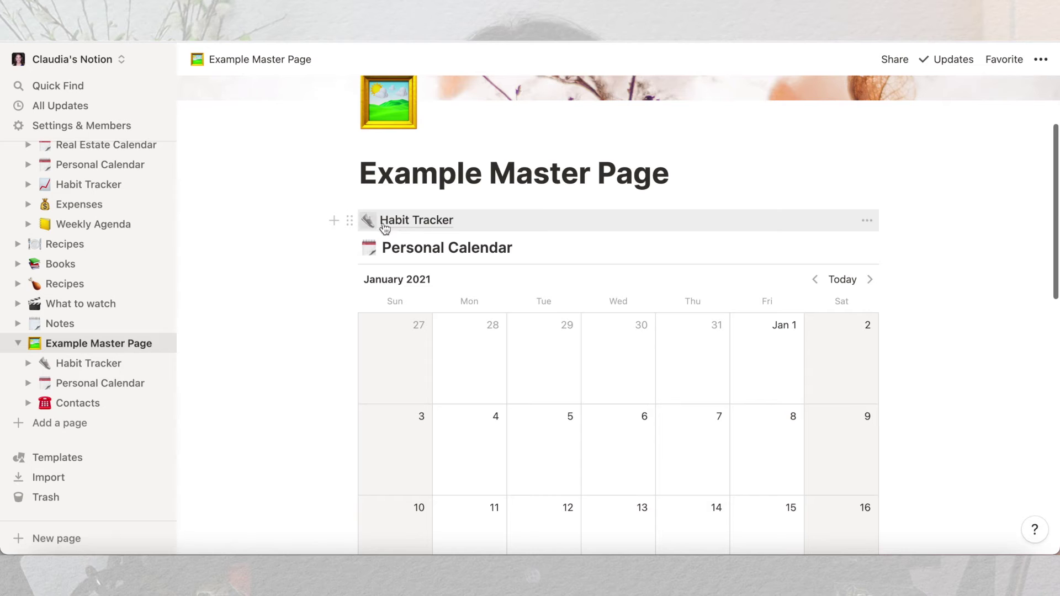
left_click(866, 222)
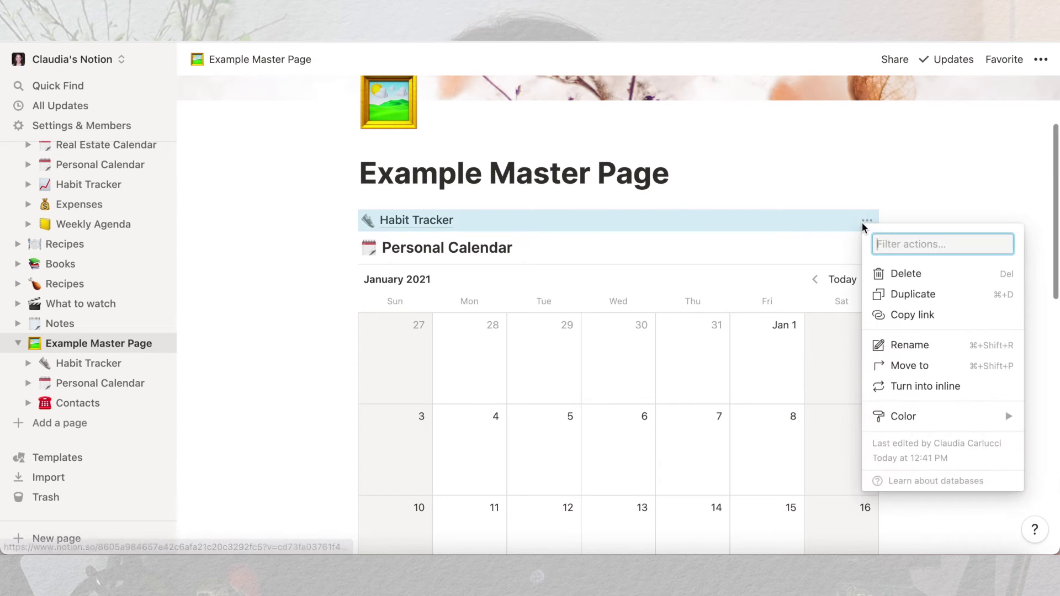
left_click(925, 386)
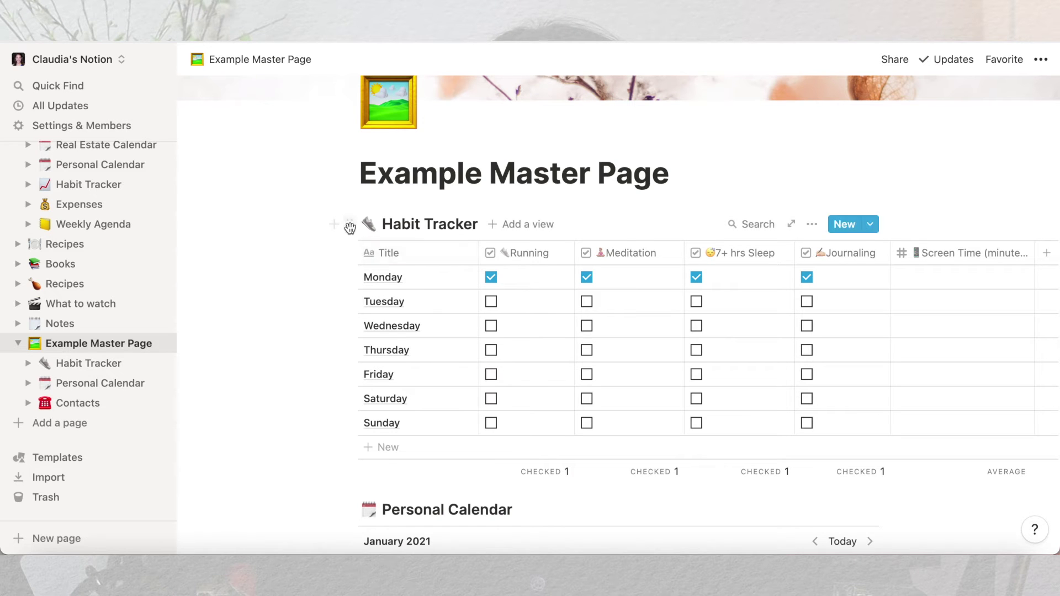
left_click_drag(350, 223, 338, 355)
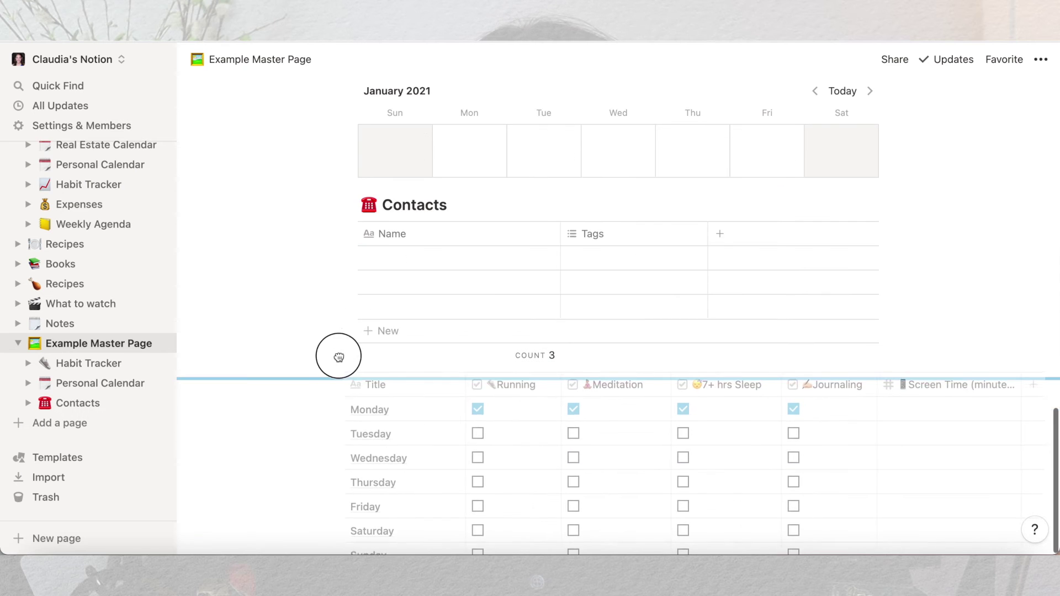
scroll(339, 356, "down", 5)
scroll(338, 358, "up", 7)
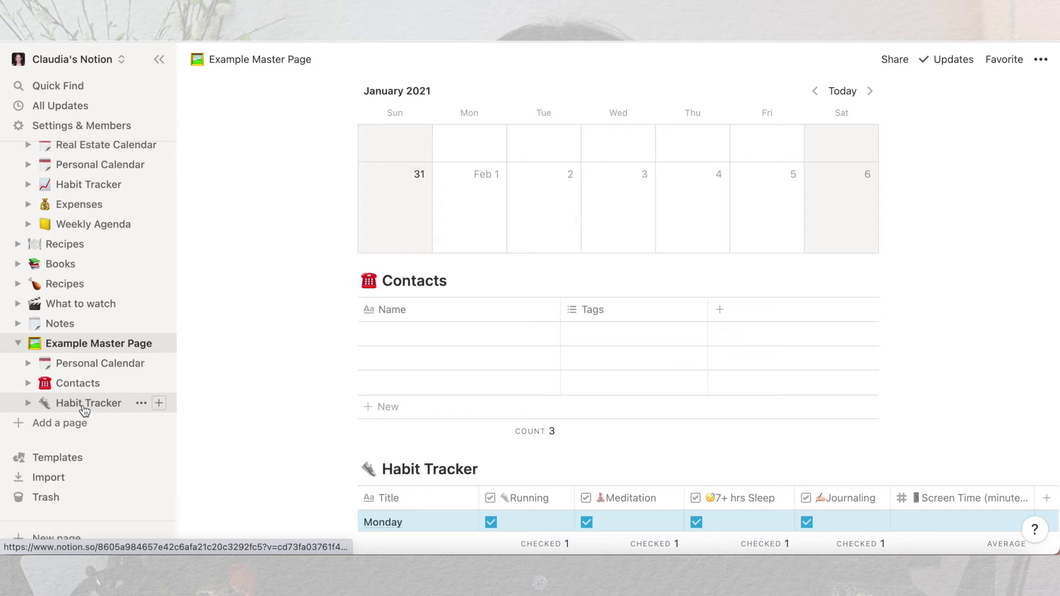
mouse_move(84, 402)
left_mouse_down()
mouse_move(89, 379)
mouse_move(87, 402)
mouse_move(102, 377)
mouse_move(90, 374)
mouse_move(87, 415)
left_mouse_up()
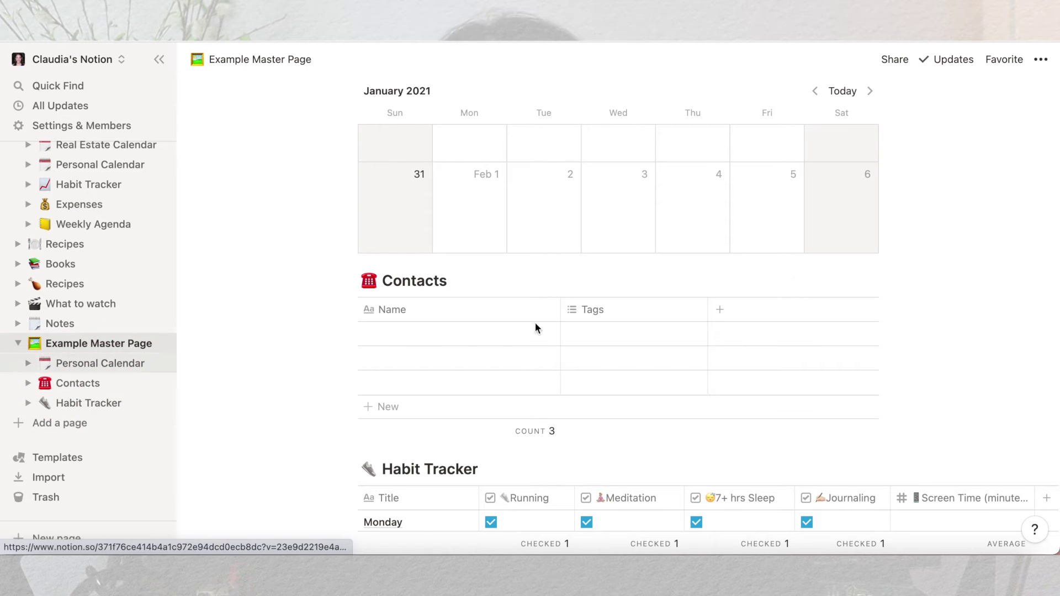
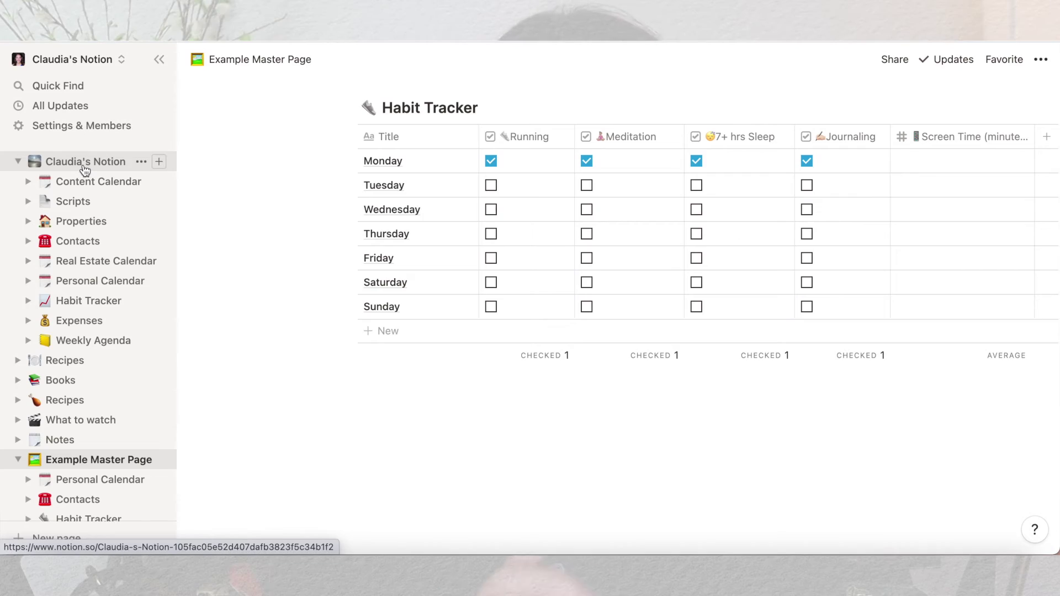
- Review the existing main page down to its Budget section and check which block types Weekly Agenda can be turned into
left_click(85, 162)
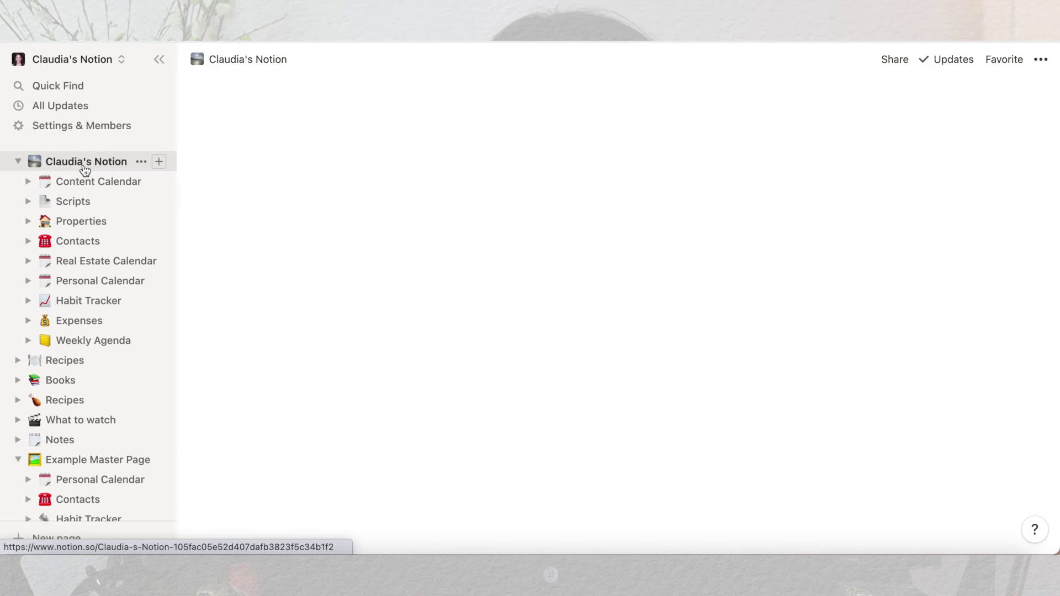
scroll(497, 256, "down", 15)
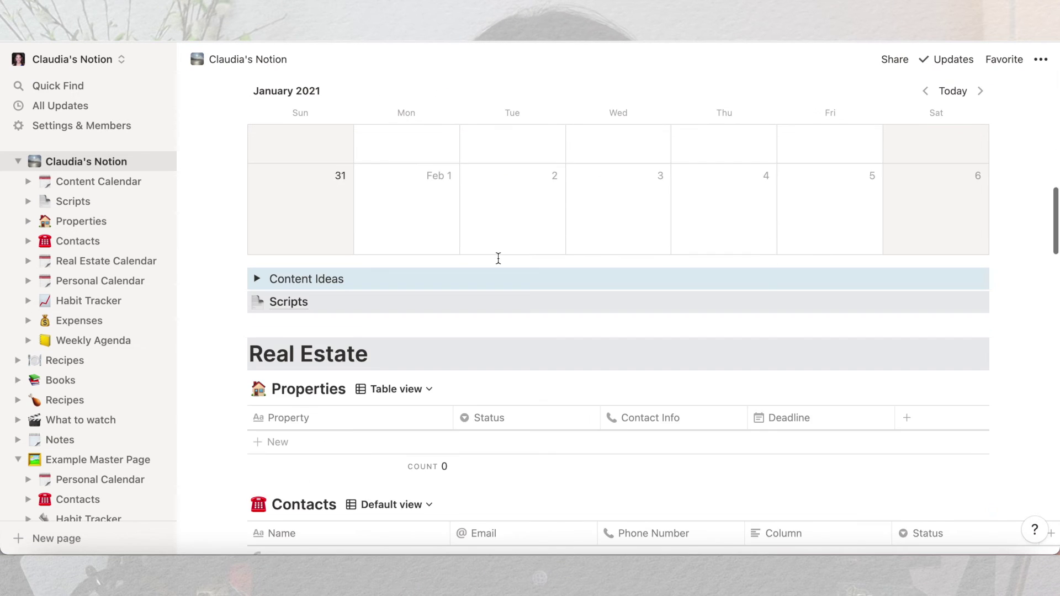
scroll(498, 260, "down", 2)
scroll(419, 376, "down", 15)
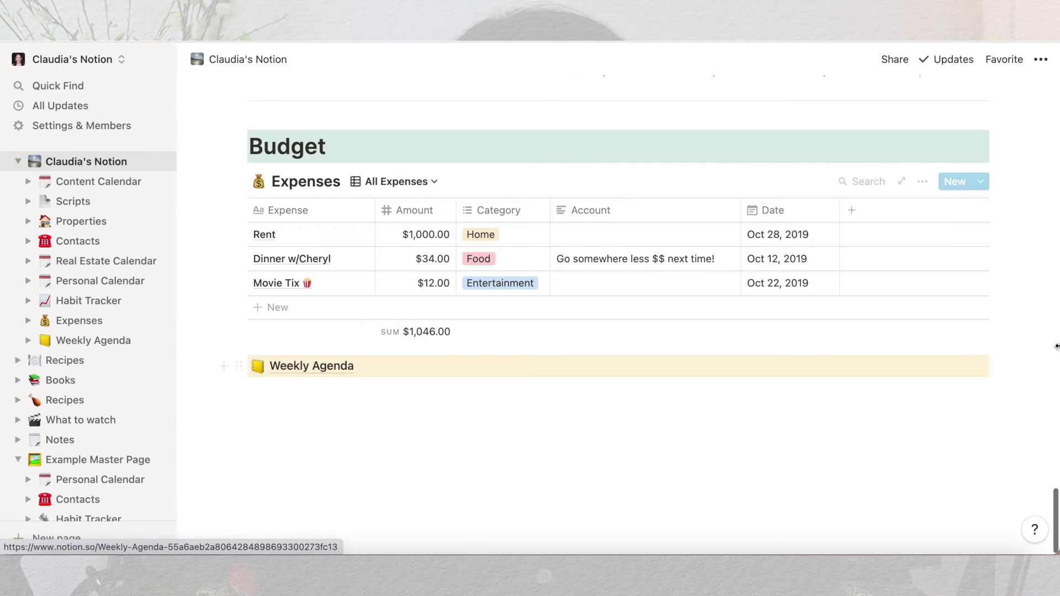
left_click(978, 372)
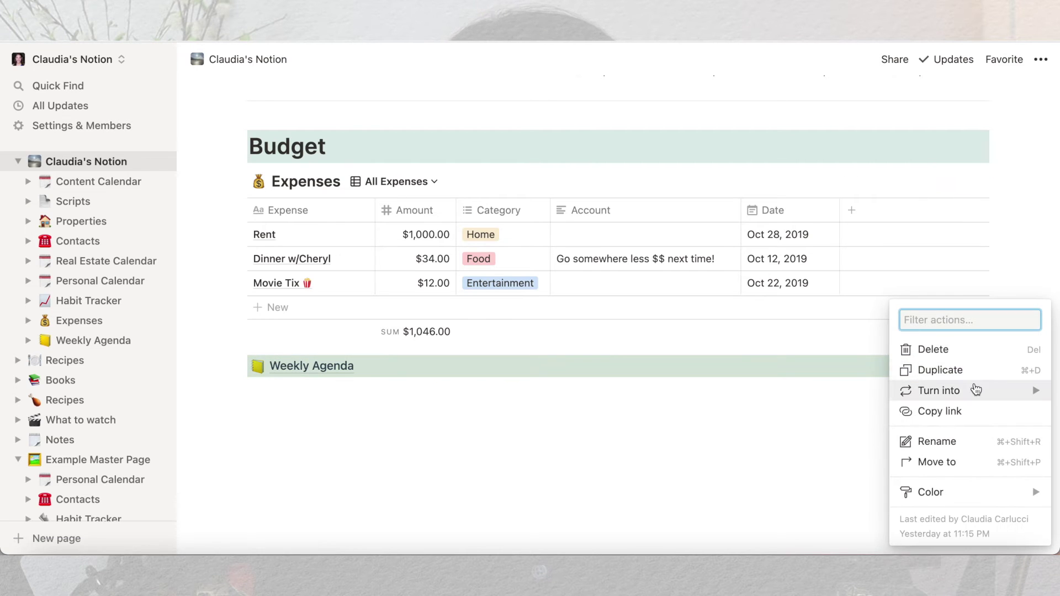
mouse_move(976, 391)
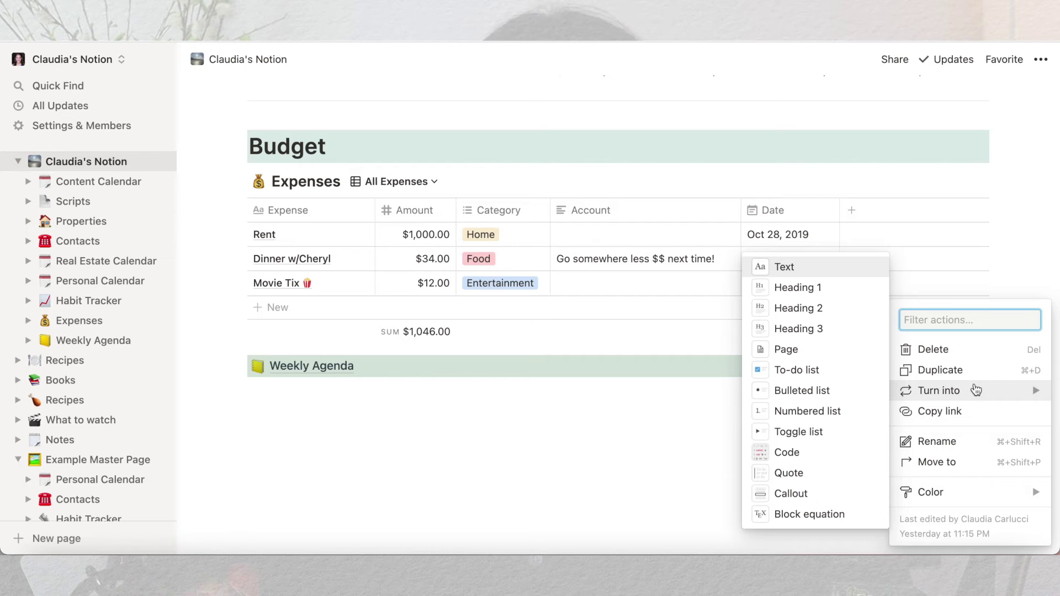
left_click(674, 448)
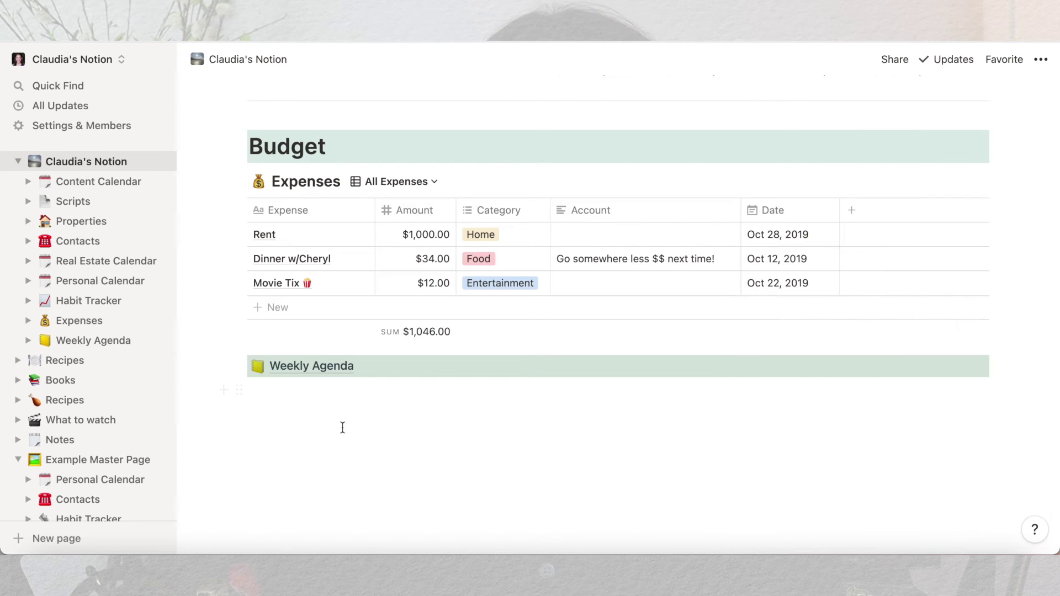
- Open the Weekly Agenda page and look through its contents
left_click(308, 370)
scroll(308, 373, "down", 3)
scroll(308, 372, "up", 5)
scroll(298, 374, "down", 4)
scroll(298, 369, "up", 4)
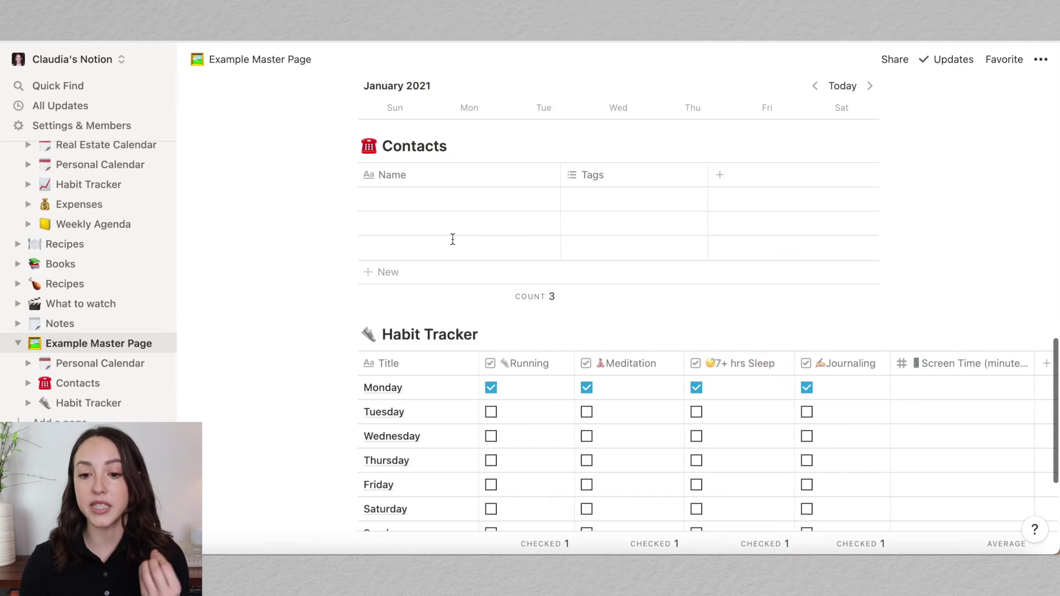
- Add a property named Phone to the Contacts database on Example Master Page, with Phone as its property type
scroll(453, 240, "up", 2)
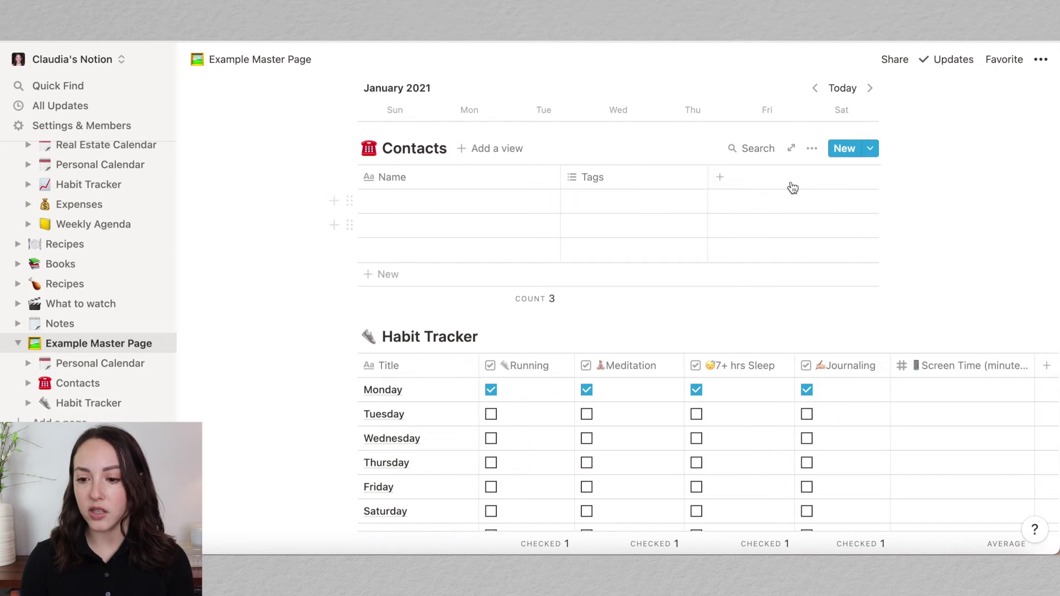
left_click(723, 179)
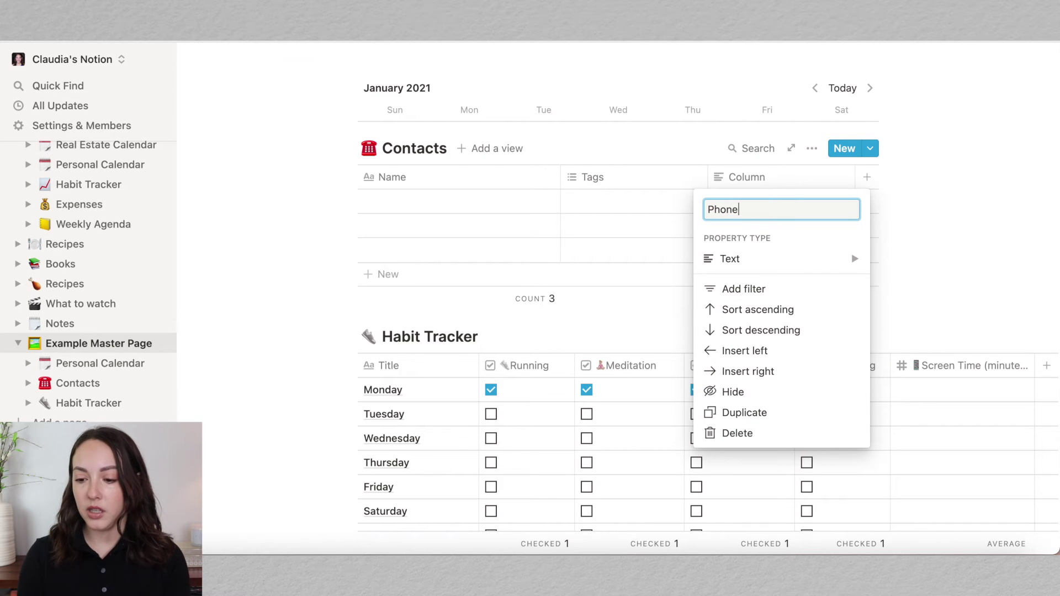
mouse_move(747, 264)
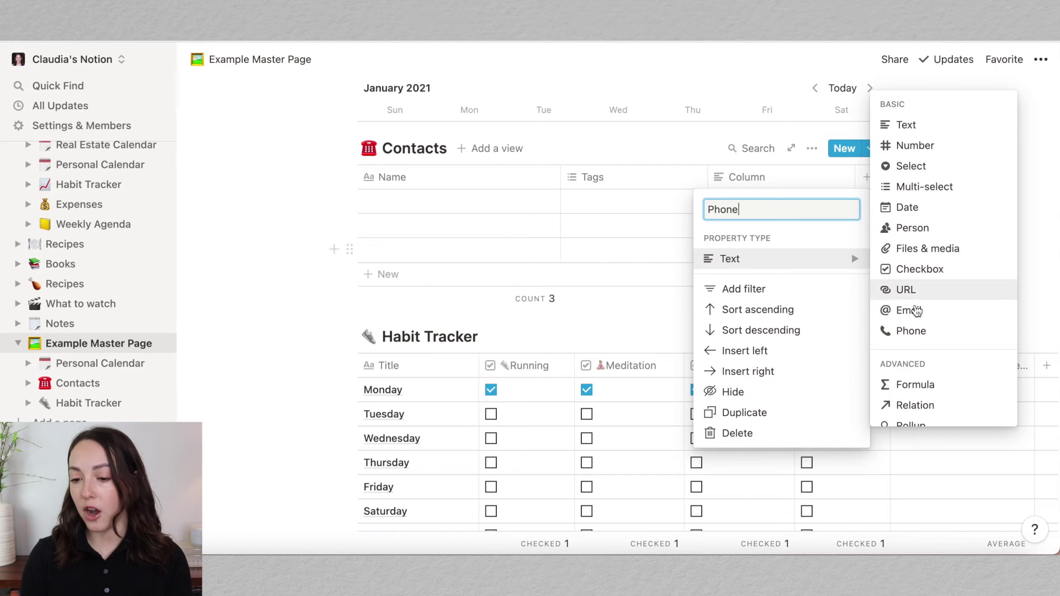
left_click(911, 331)
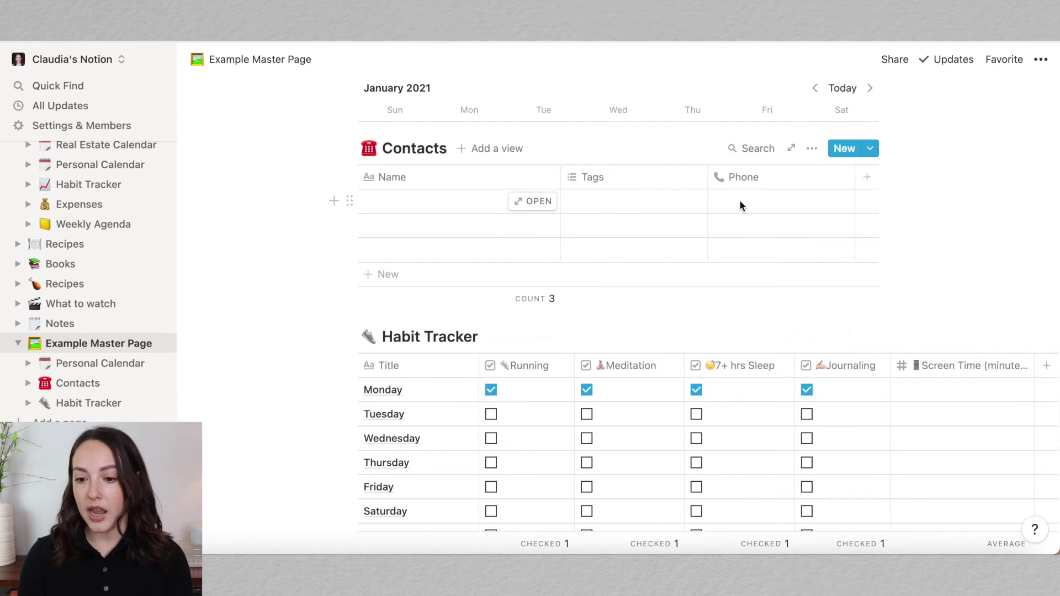
- Change the Tags property in Contacts to the Email type and rename it Email
left_click(598, 179)
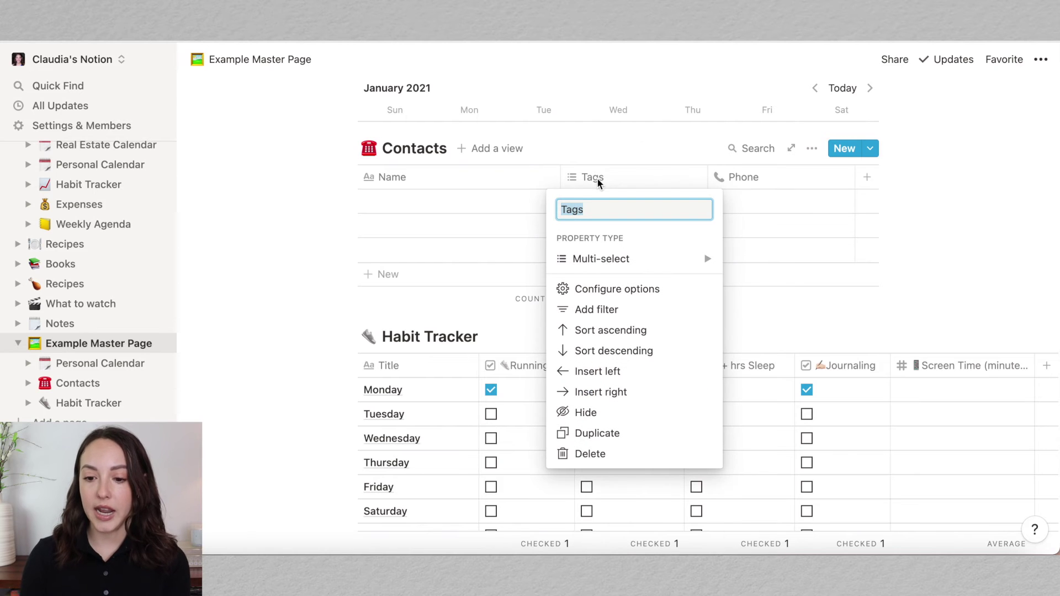
mouse_move(593, 258)
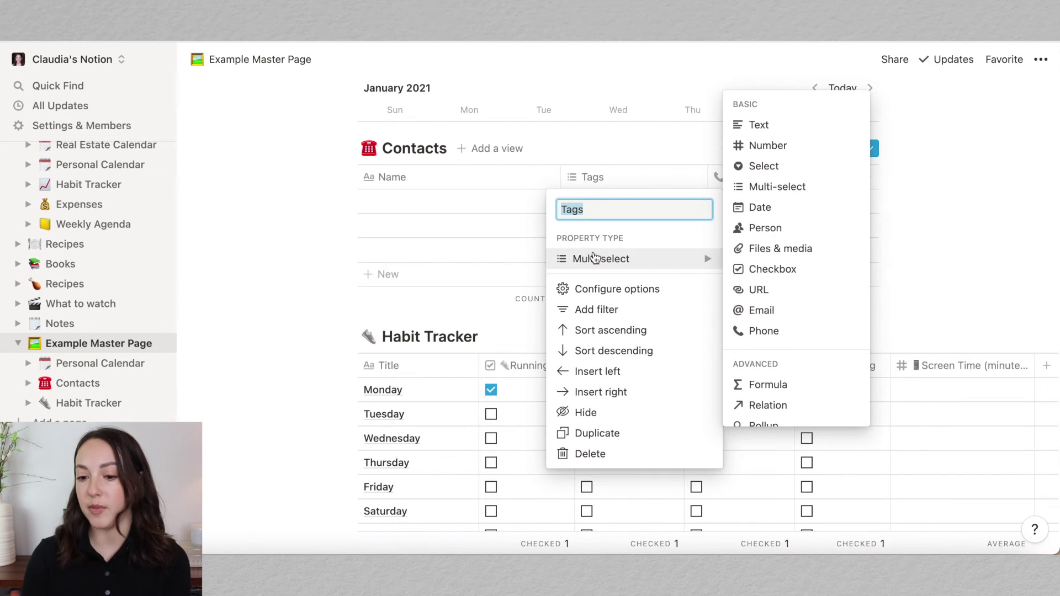
left_click(792, 311)
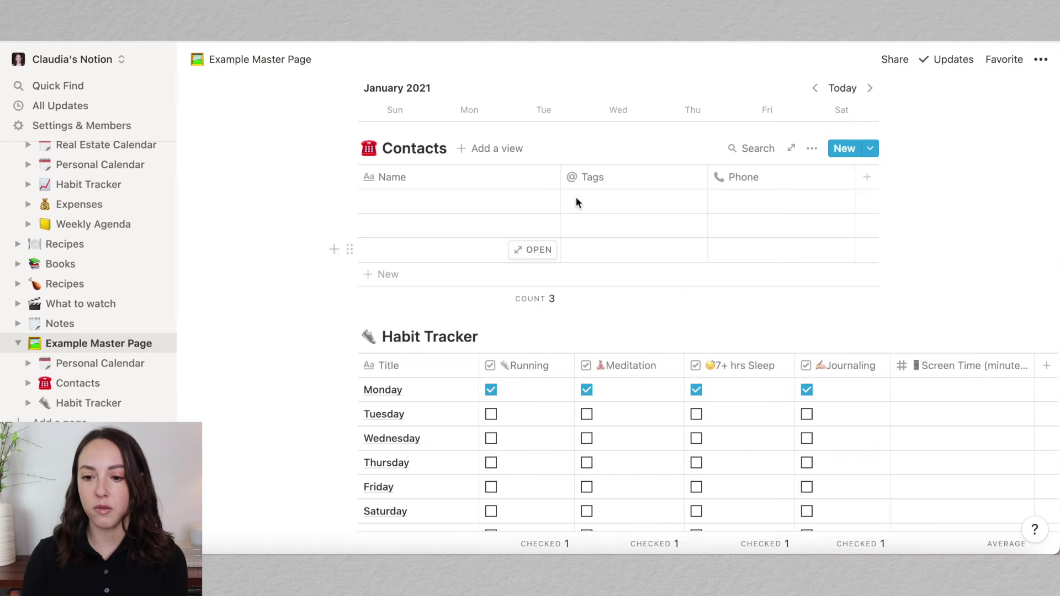
left_click(604, 180)
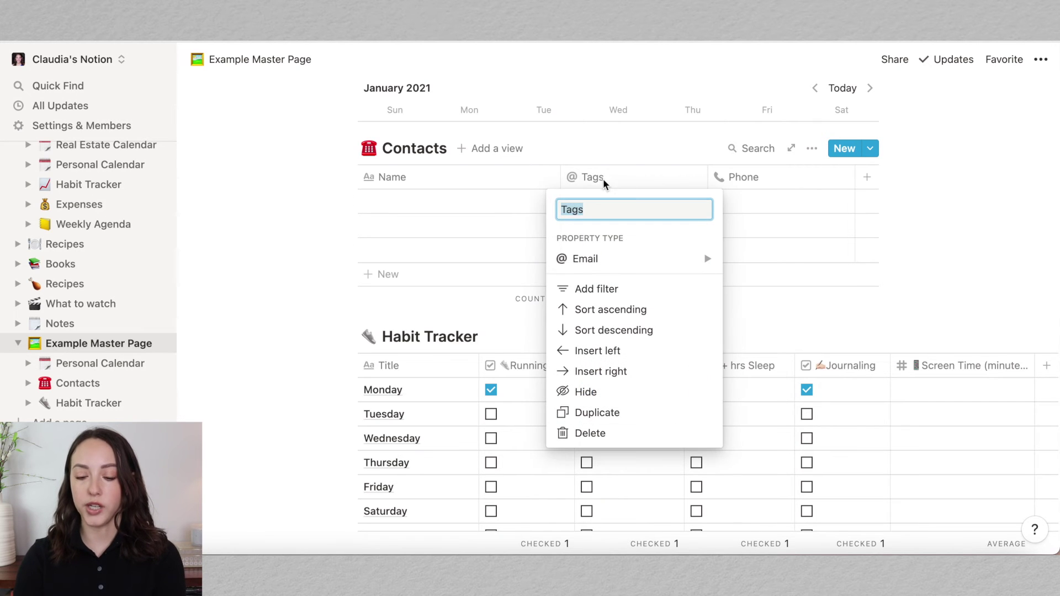
type("Email")
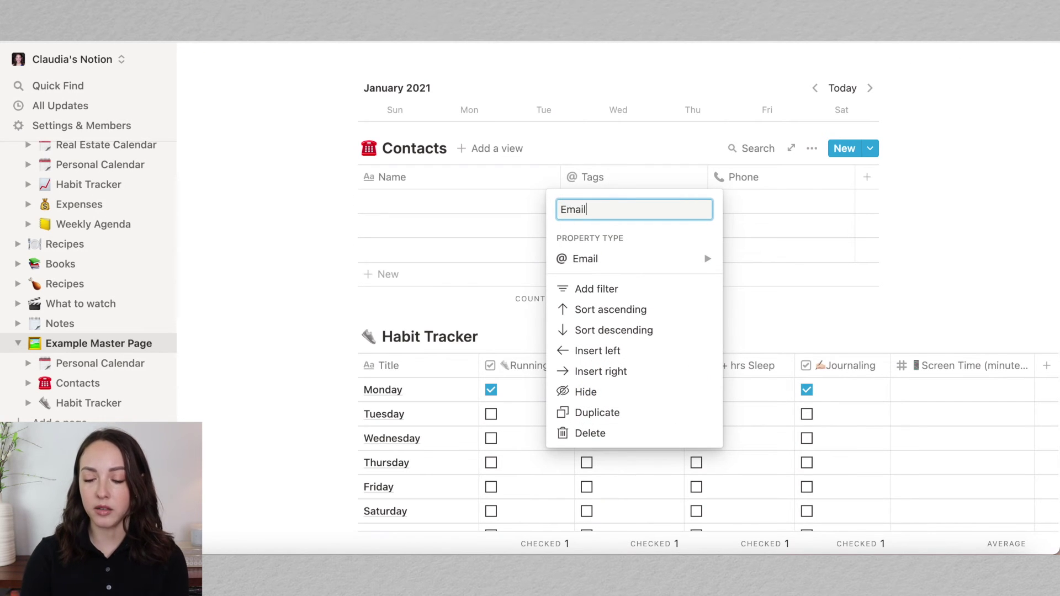
key("Return")
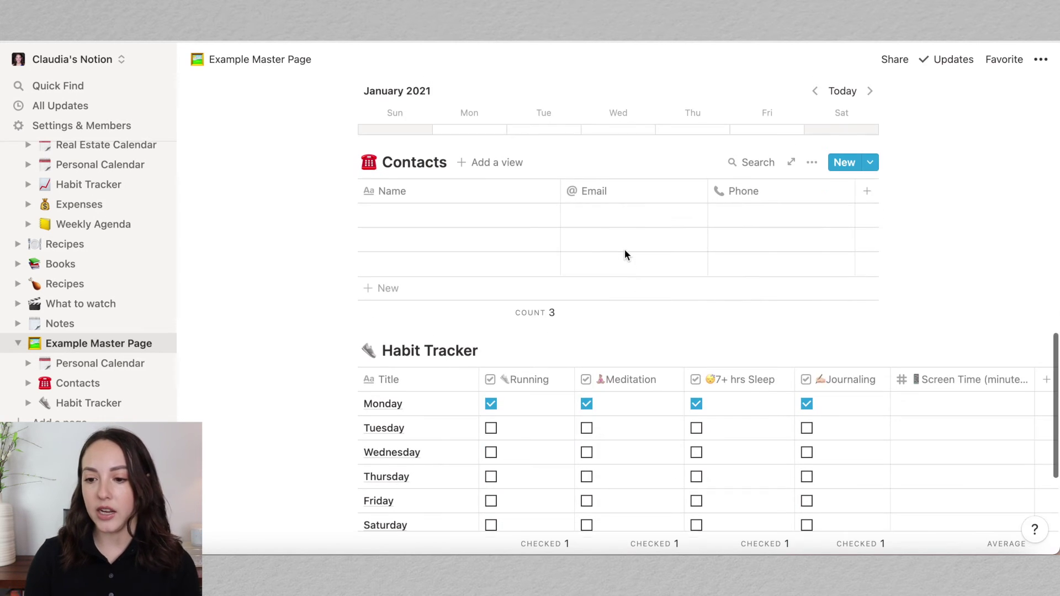
- Delete the Phone property from the Contacts database
left_click(772, 193)
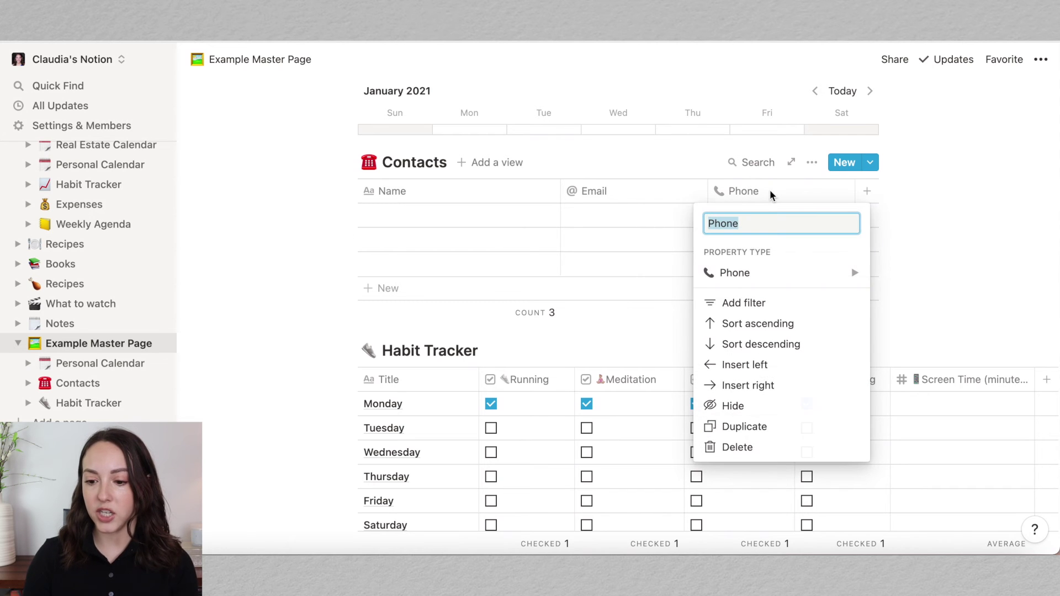
left_click(739, 448)
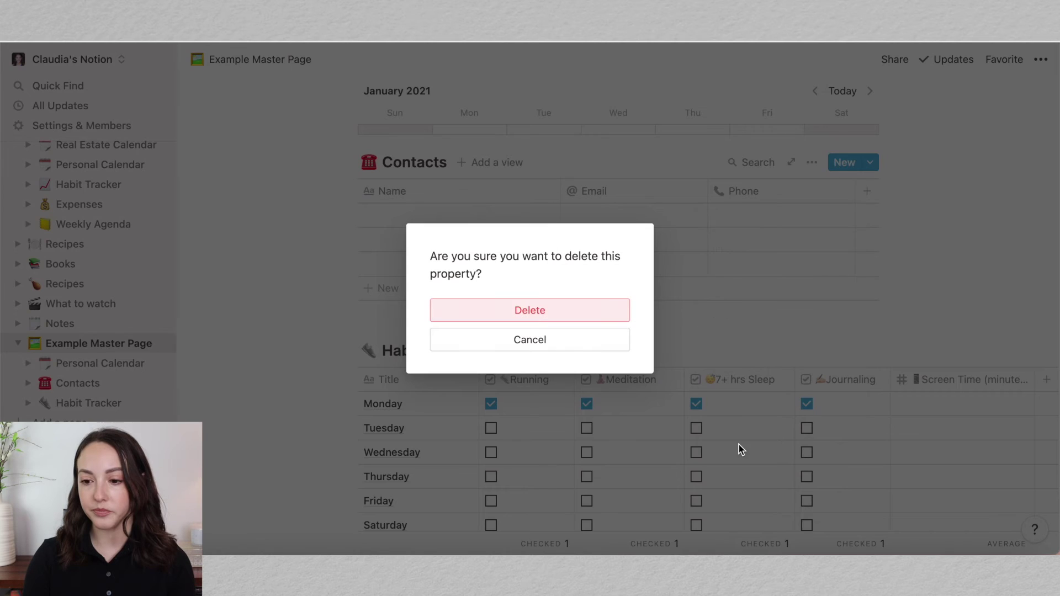
left_click(528, 312)
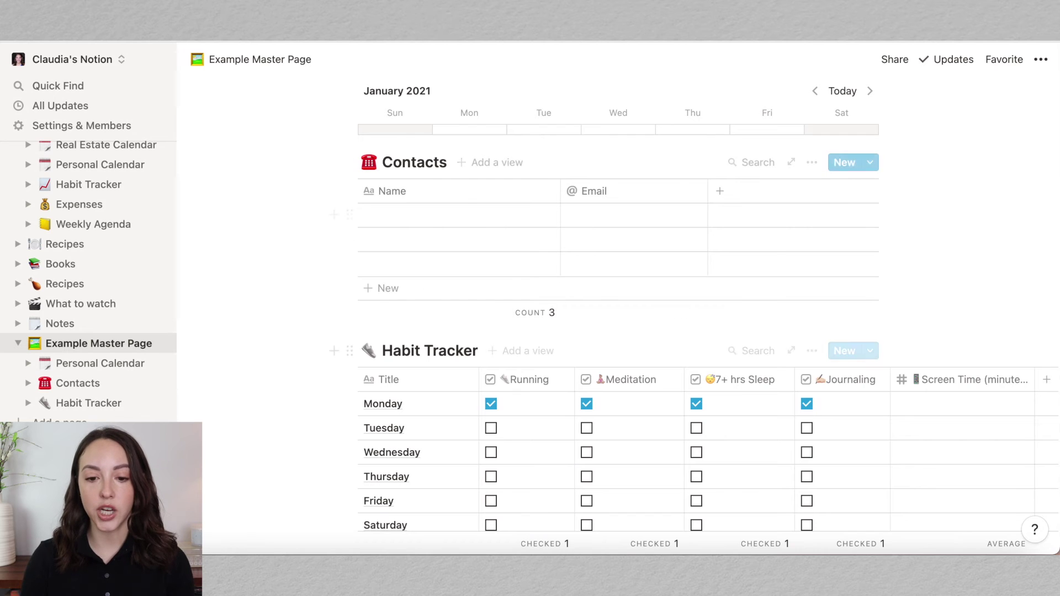
- Check the actions available for the Contacts database block and review the master page's layout
left_click(347, 162)
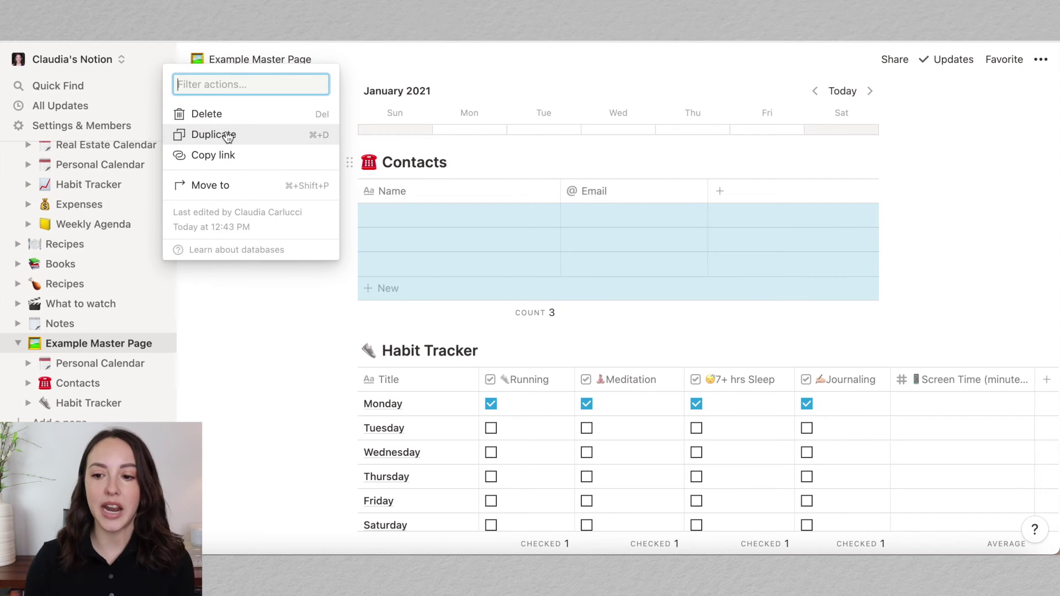
key("Escape")
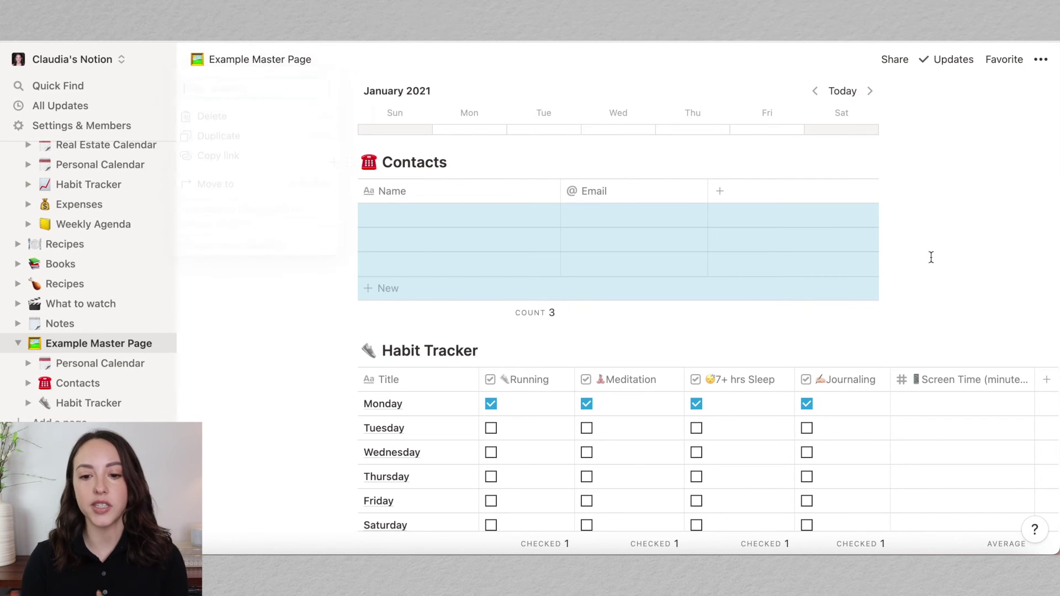
left_click(657, 162)
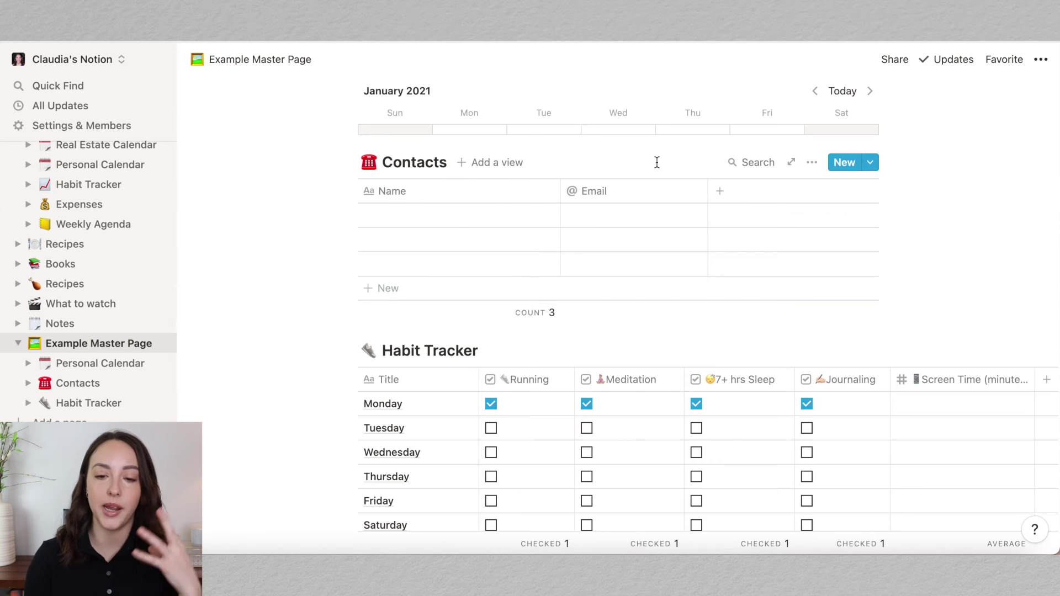
scroll(657, 162, "up", 10)
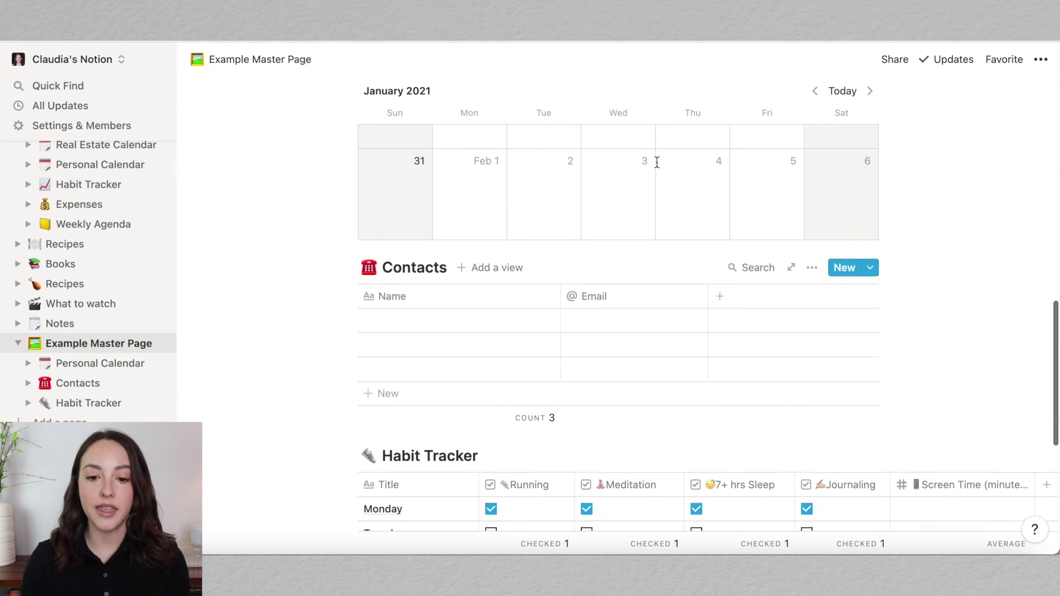
scroll(658, 317, "down", 4)
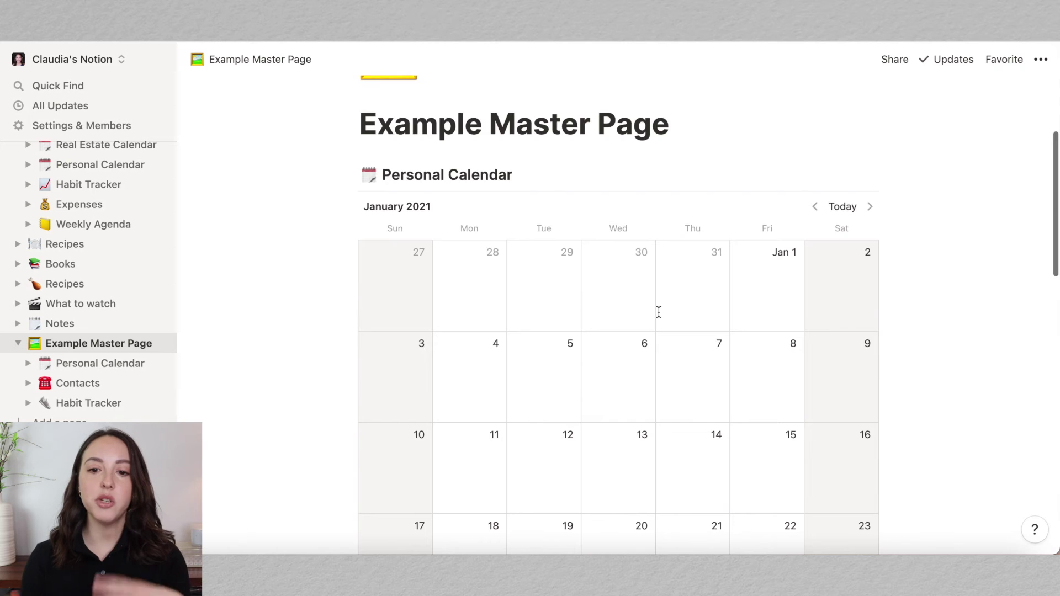
- Review the Personal Calendar, Contacts and Habit Tracker databases on Example Master Page from start to end
scroll(658, 317, "up", 4)
scroll(658, 317, "down", 3)
scroll(657, 315, "down", 7)
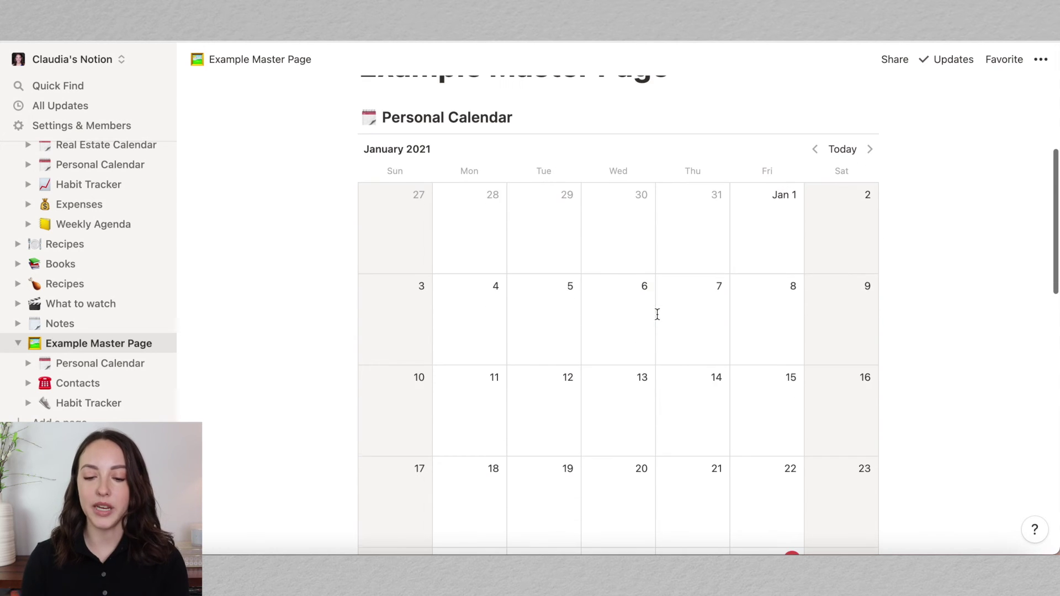
scroll(657, 314, "down", 6)
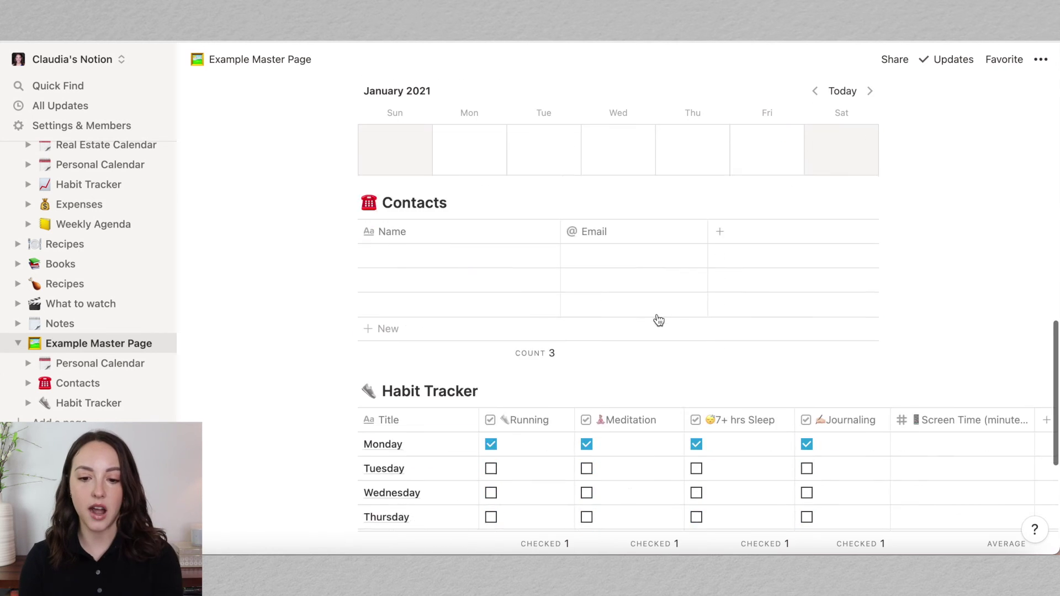
scroll(658, 314, "up", 6)
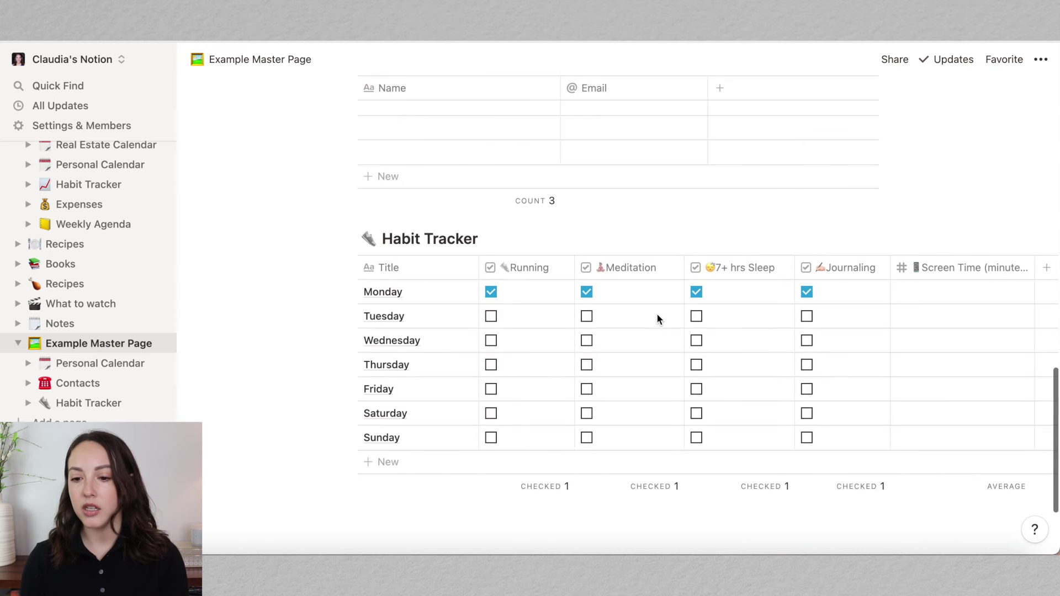
scroll(657, 314, "down", 1)
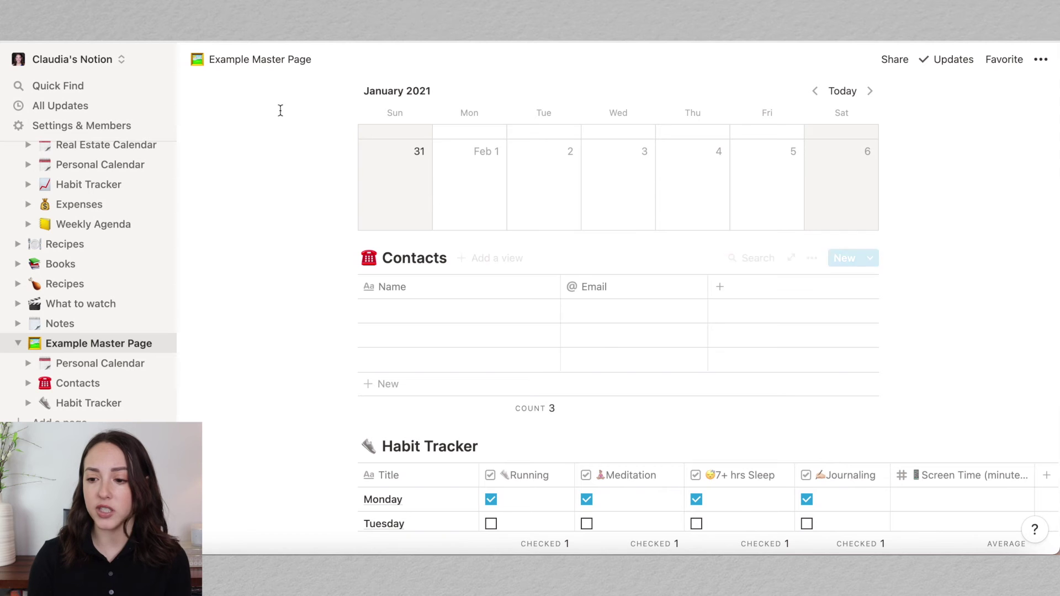
scroll(989, 337, "down", 5)
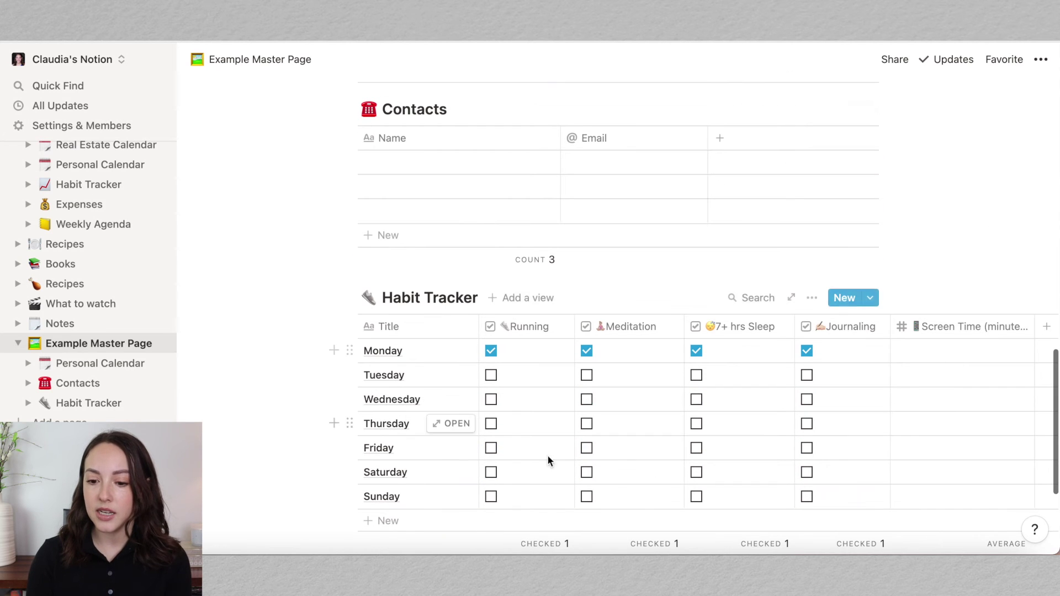
- Turn on full width for Example Master Page so the Habit Tracker columns have more room, and check the widened layout
scroll(973, 405, "right", 3)
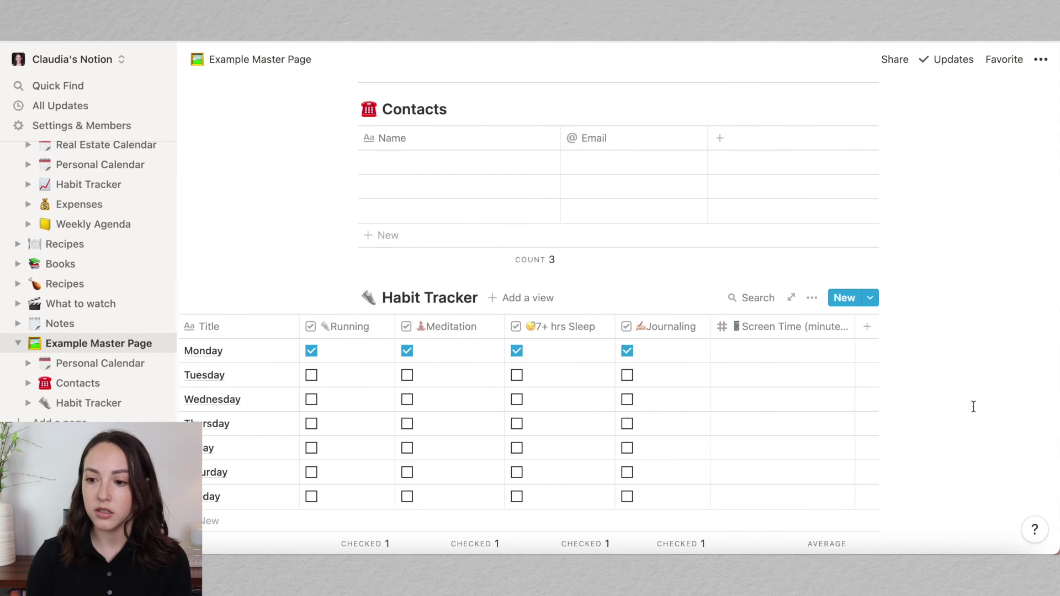
scroll(973, 407, "left", 3)
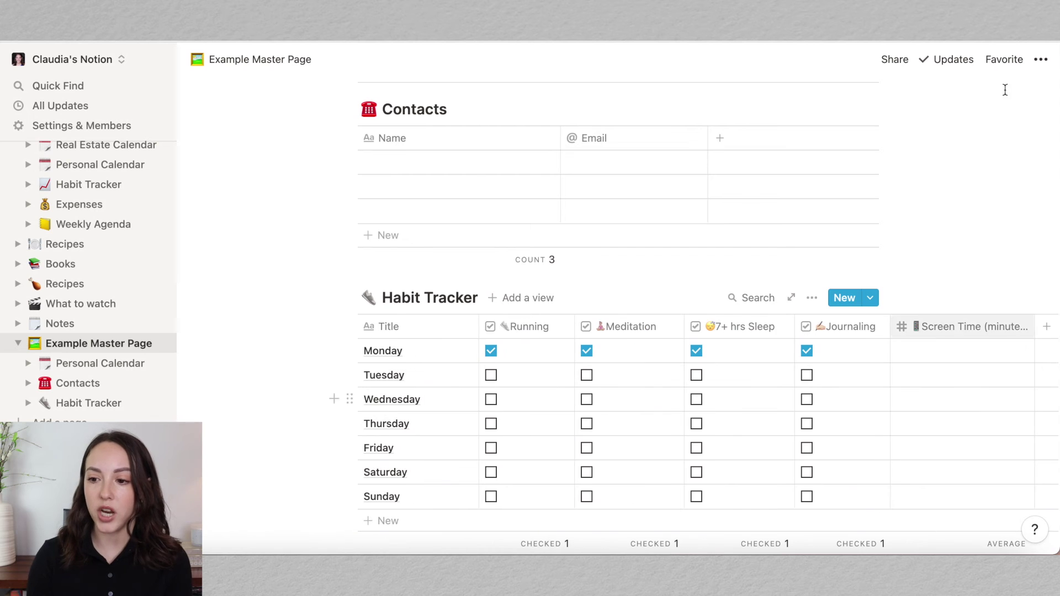
left_click(1039, 62)
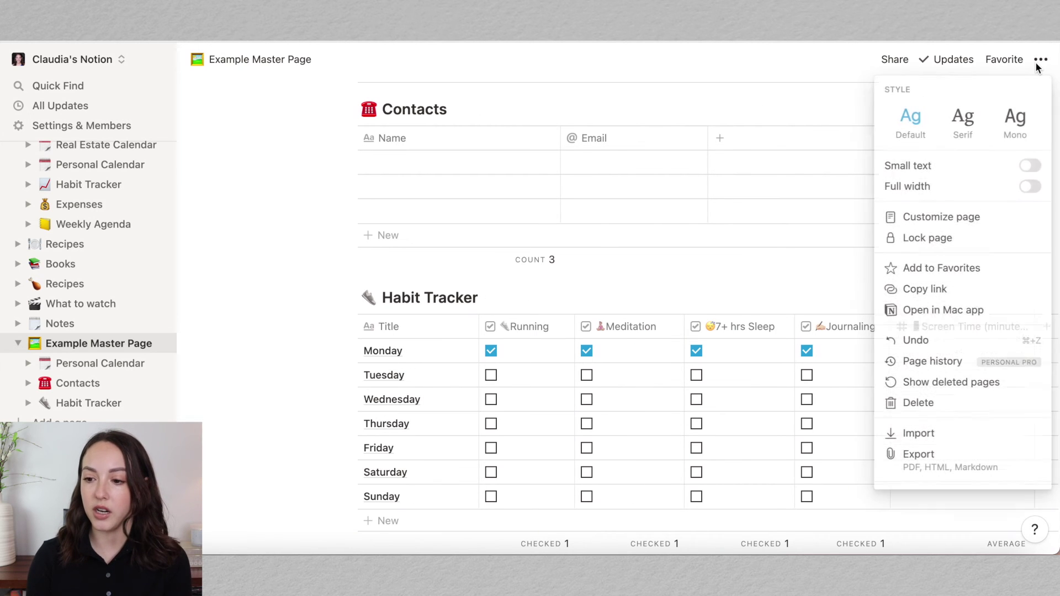
left_click(1030, 186)
left_click(799, 297)
scroll(817, 469, "down", 3)
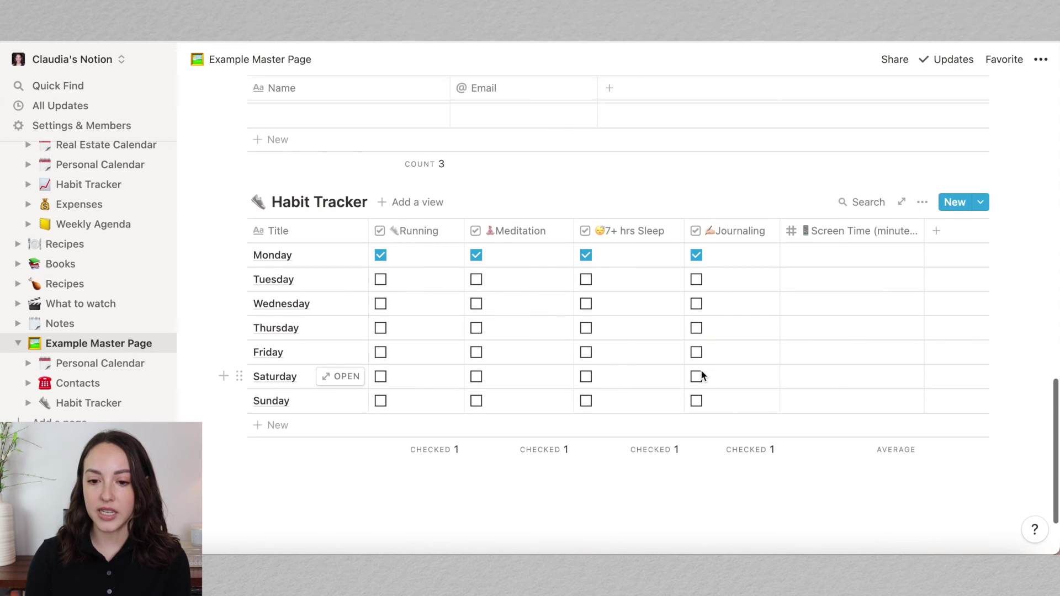
scroll(701, 374, "up", 10)
scroll(702, 374, "down", 8)
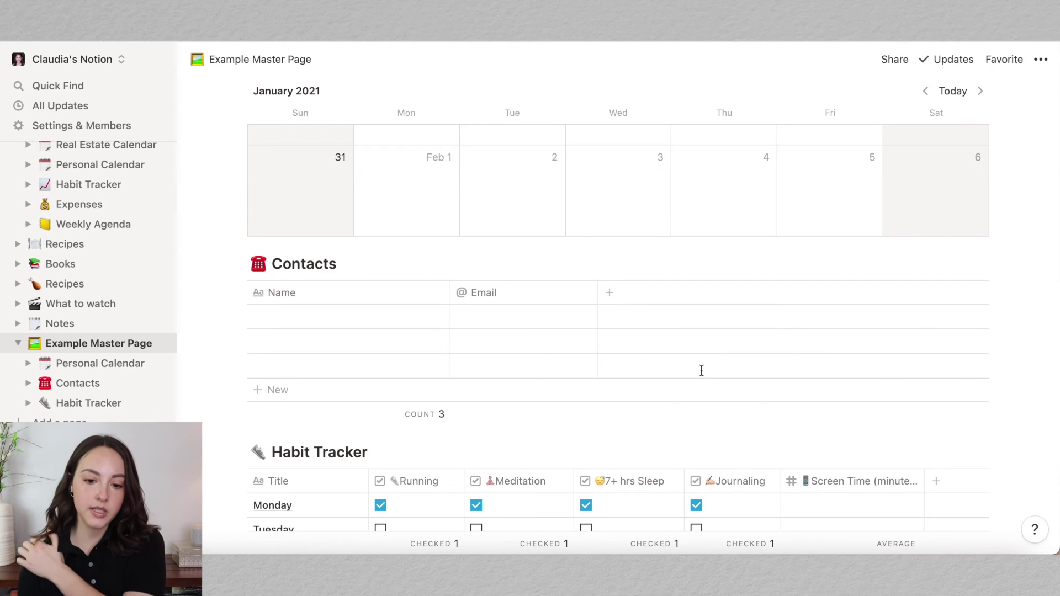
- Add a Heading 1 block reading Calendar below the Habit Tracker database
scroll(701, 371, "up", 1)
scroll(701, 371, "down", 6)
scroll(701, 371, "up", 6)
scroll(701, 371, "down", 7)
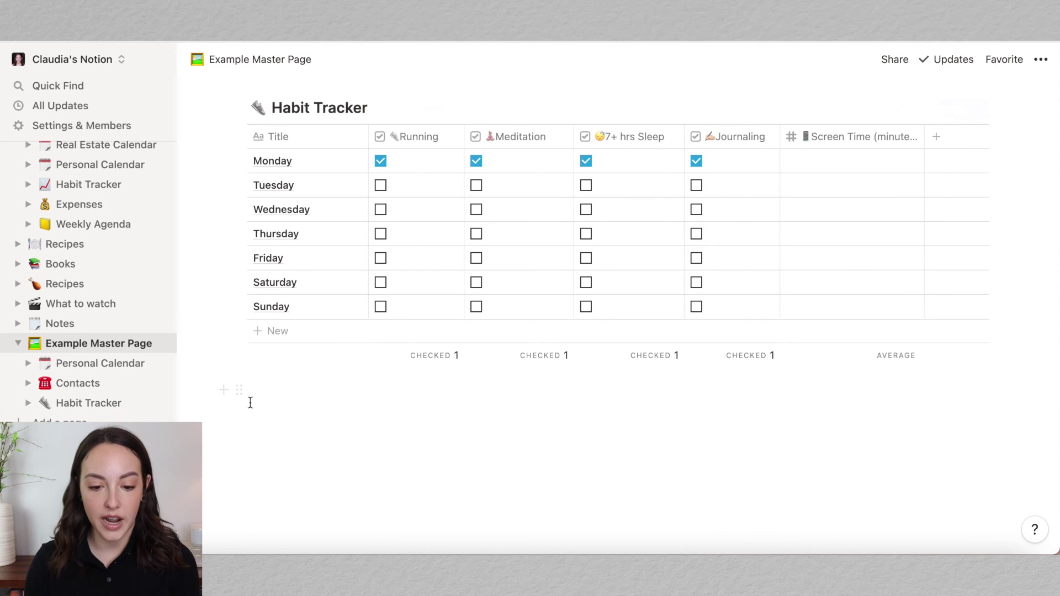
left_click(225, 391)
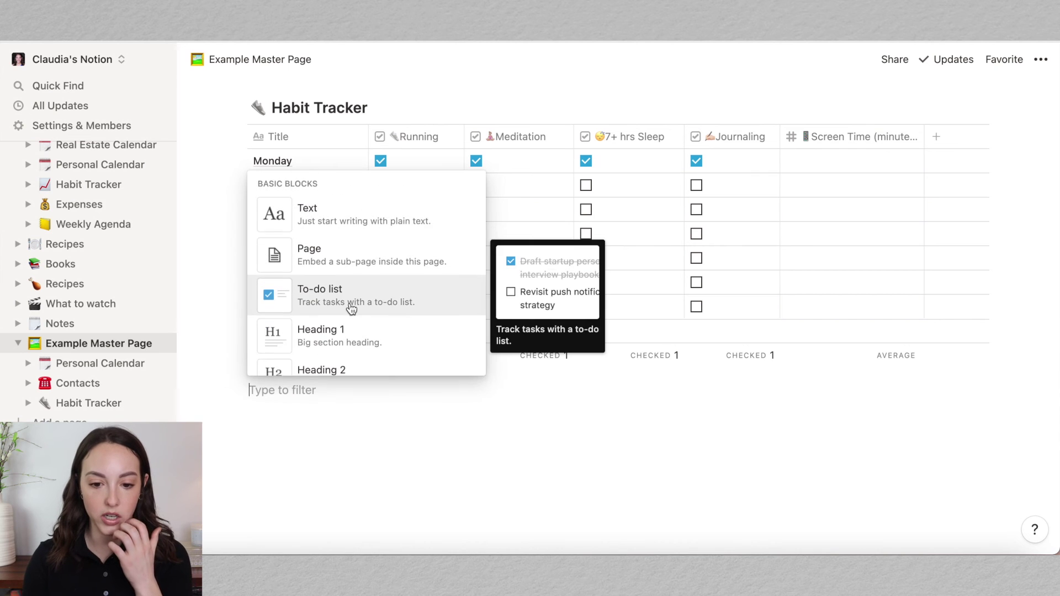
scroll(349, 307, "down", 2)
left_click(335, 282)
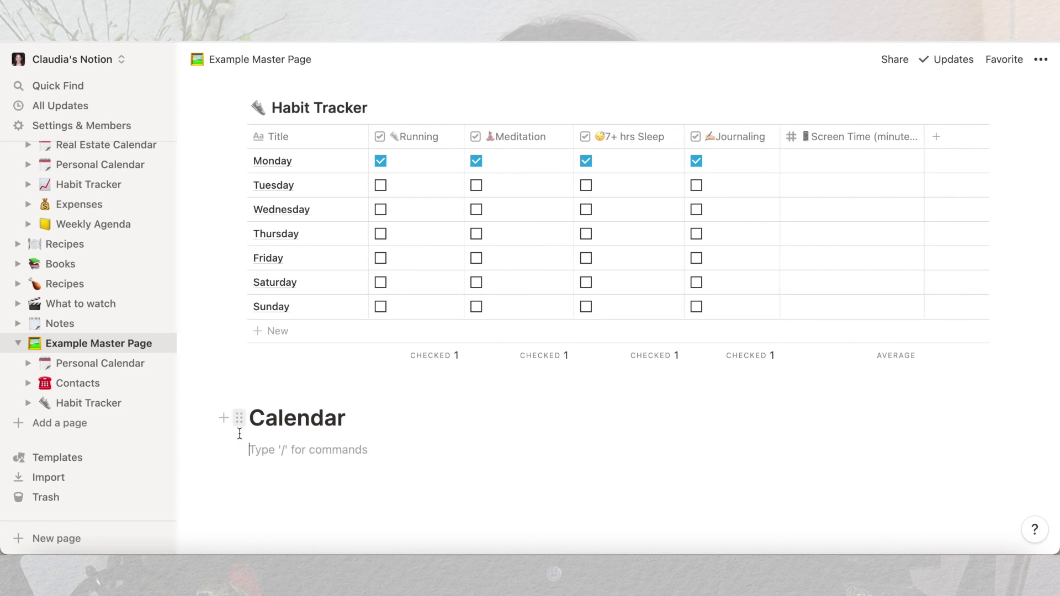
- Give the Calendar heading a yellow background
left_click(237, 418)
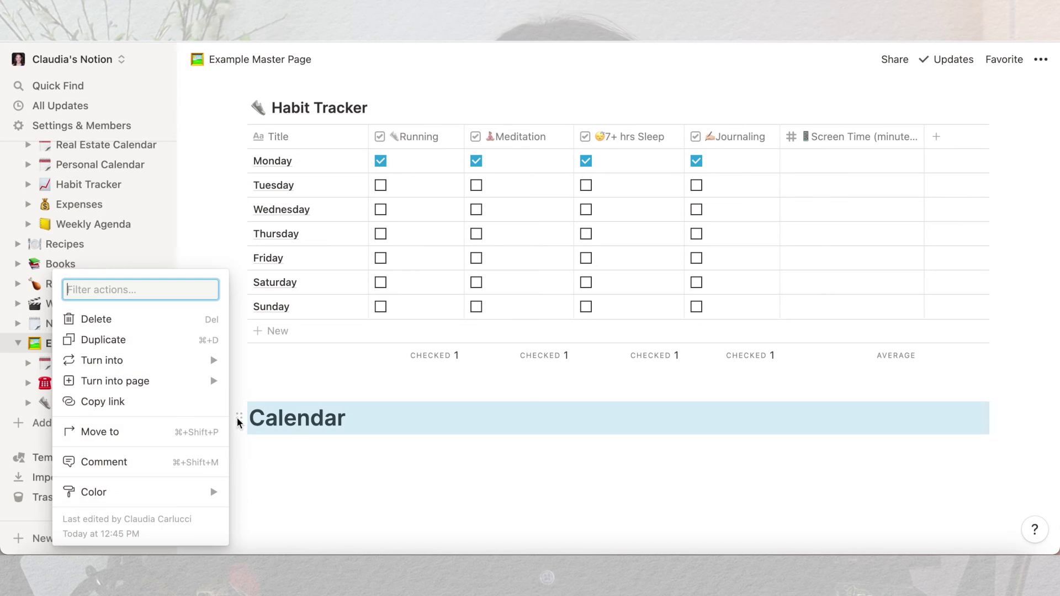
mouse_move(168, 493)
scroll(312, 456, "down", 5)
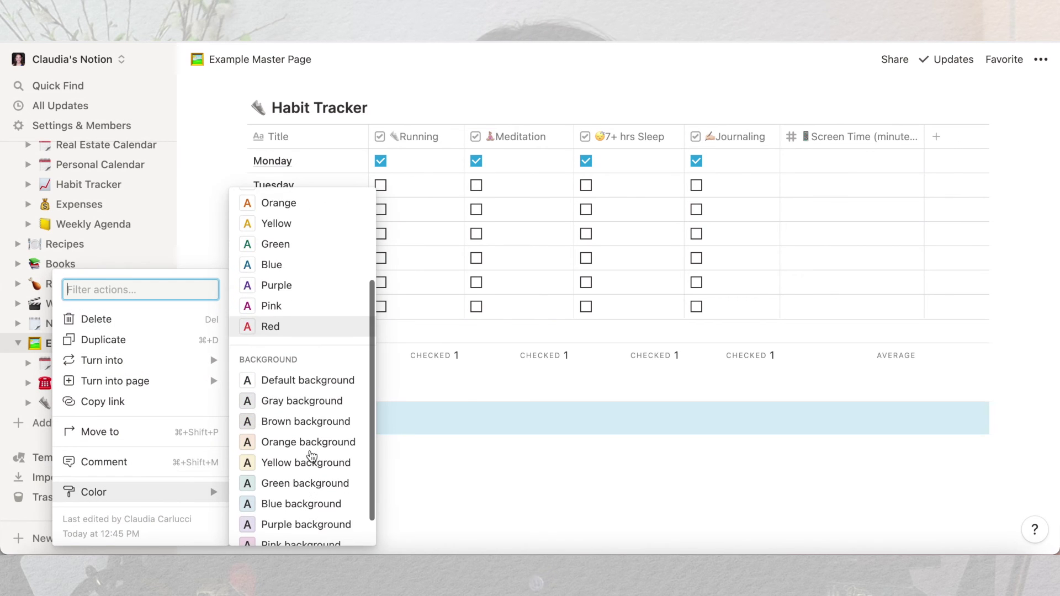
left_click(300, 464)
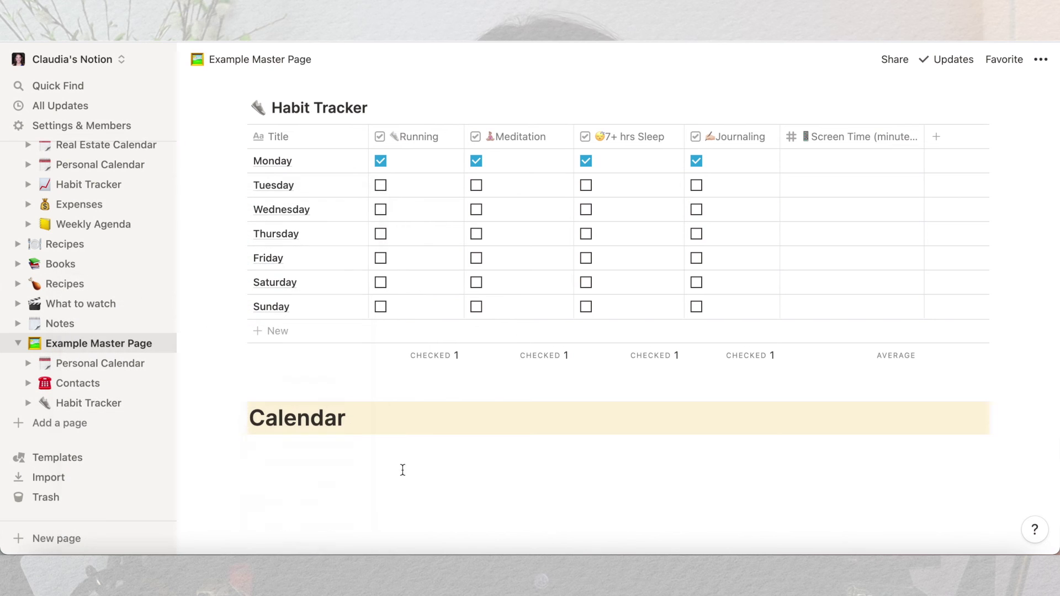
- Move the Calendar heading directly above the Personal Calendar database and change its text to Calendars
left_click_drag(243, 419, 246, 326)
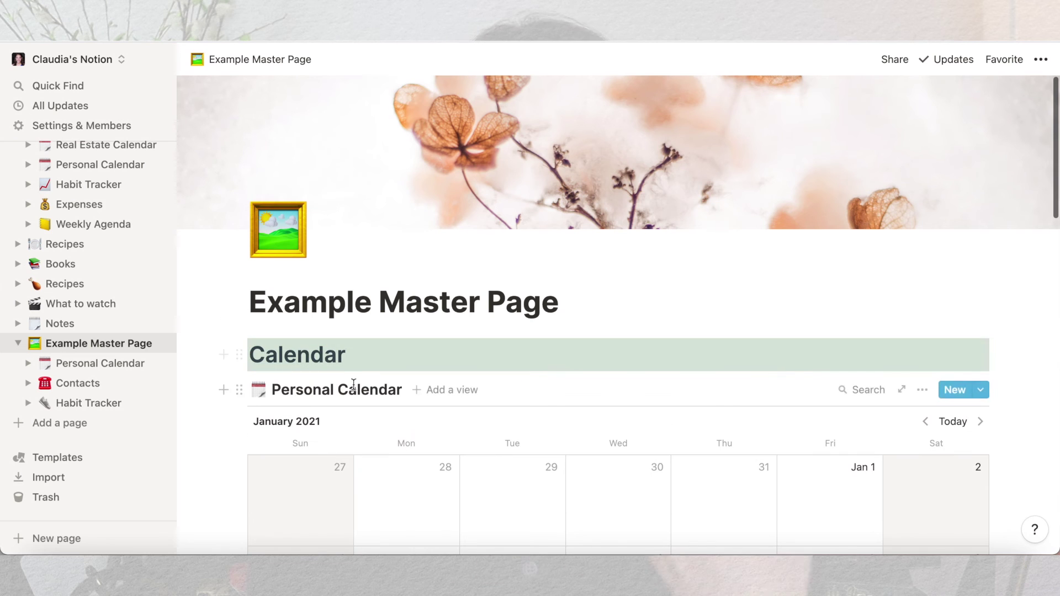
left_click(346, 361)
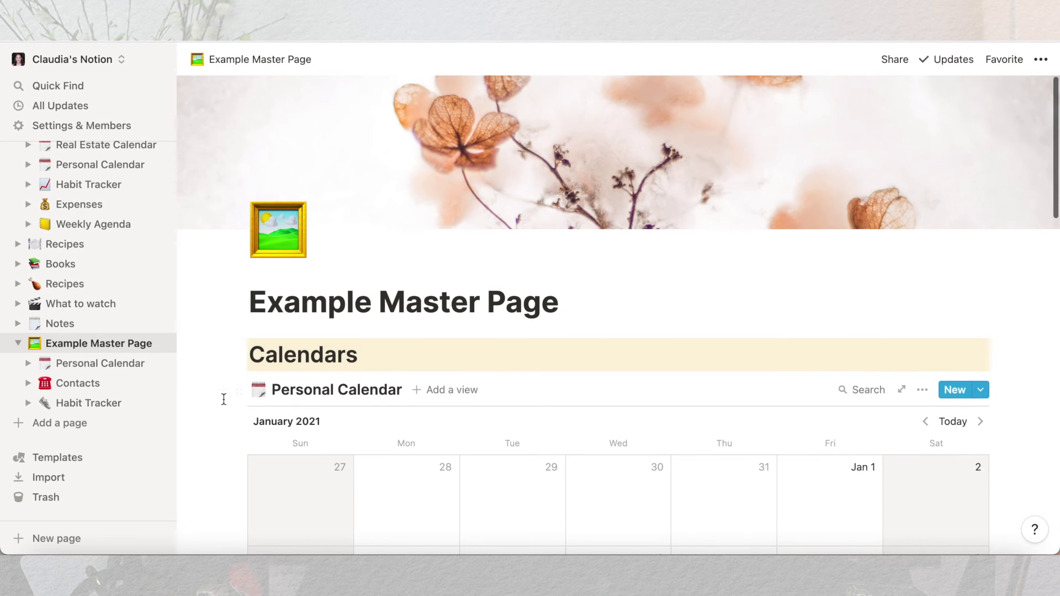
- Look through the databases below the Calendars heading on Example Master Page
scroll(223, 399, "down", 3)
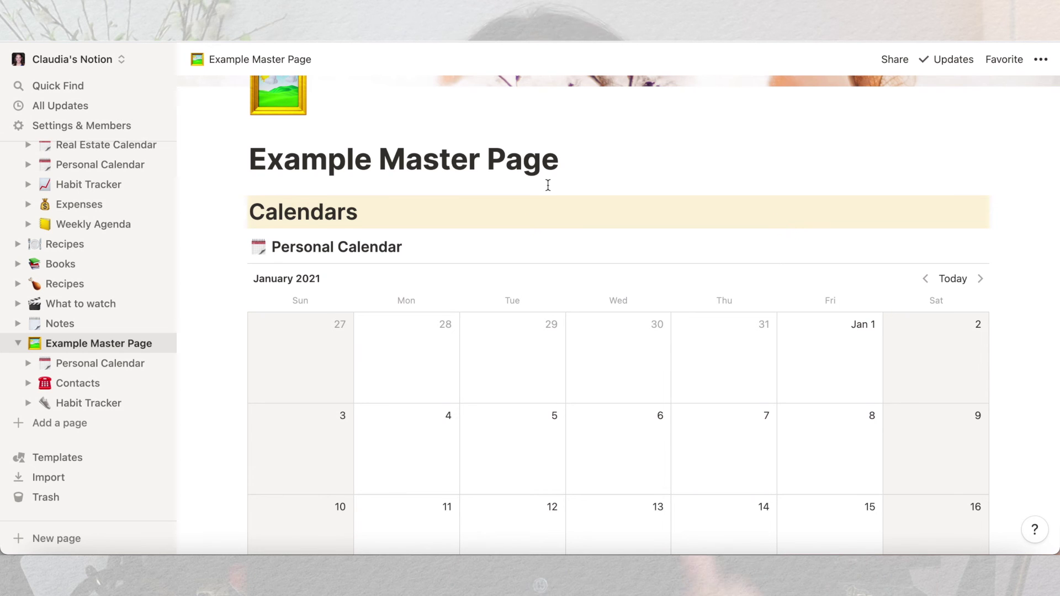
scroll(549, 185, "down", 5)
scroll(548, 185, "down", 10)
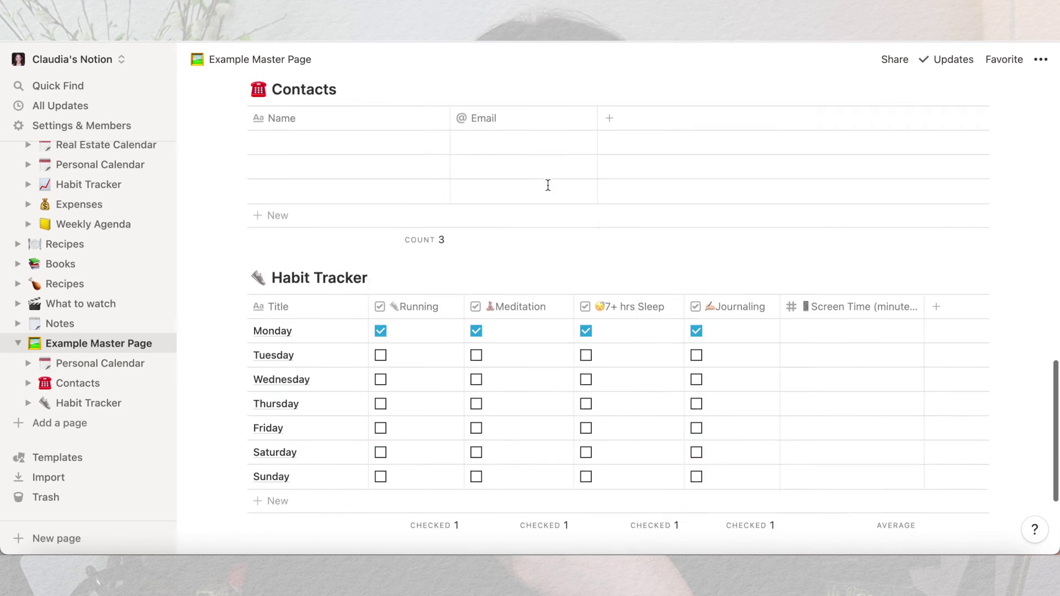
scroll(548, 184, "down", 1)
scroll(548, 184, "up", 3)
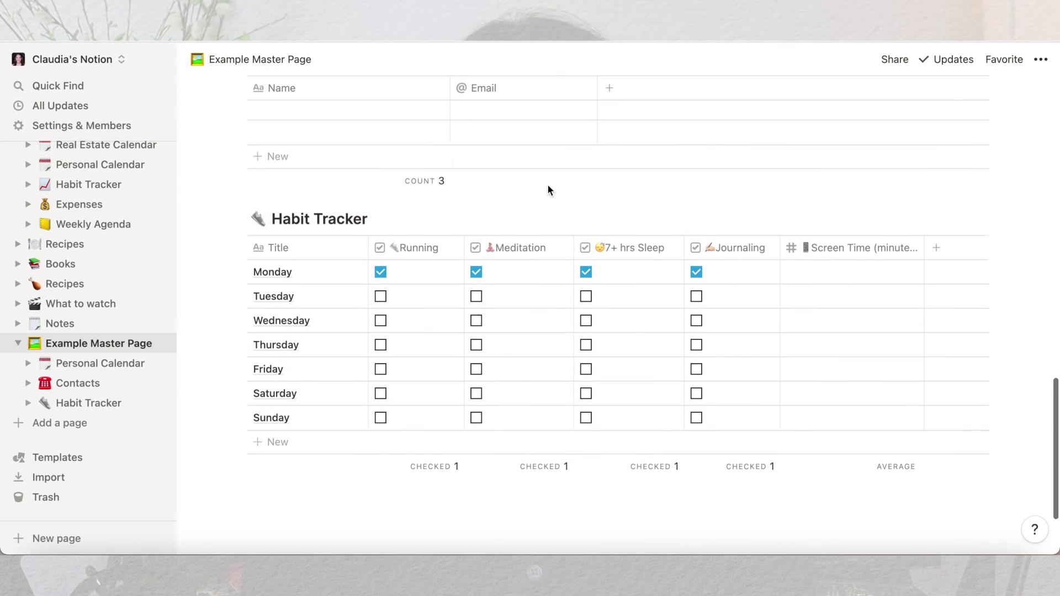
scroll(71, 172, "up", 4)
- Open the main personal workspace page and examine how its databases are grouped under colored headings such as Real Estate and Personal
left_click(70, 170)
scroll(870, 266, "down", 12)
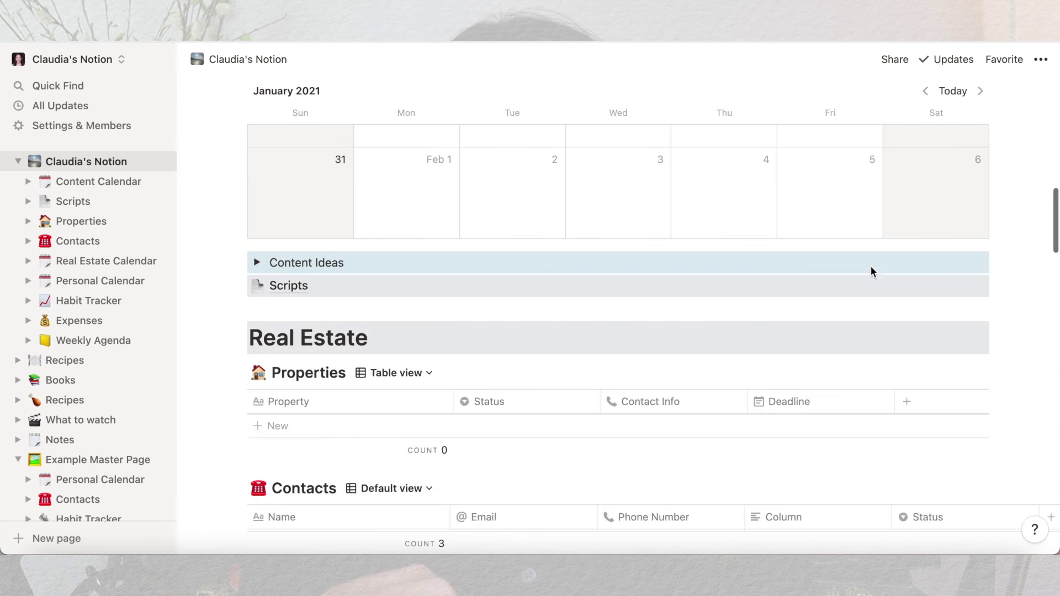
scroll(686, 257, "down", 8)
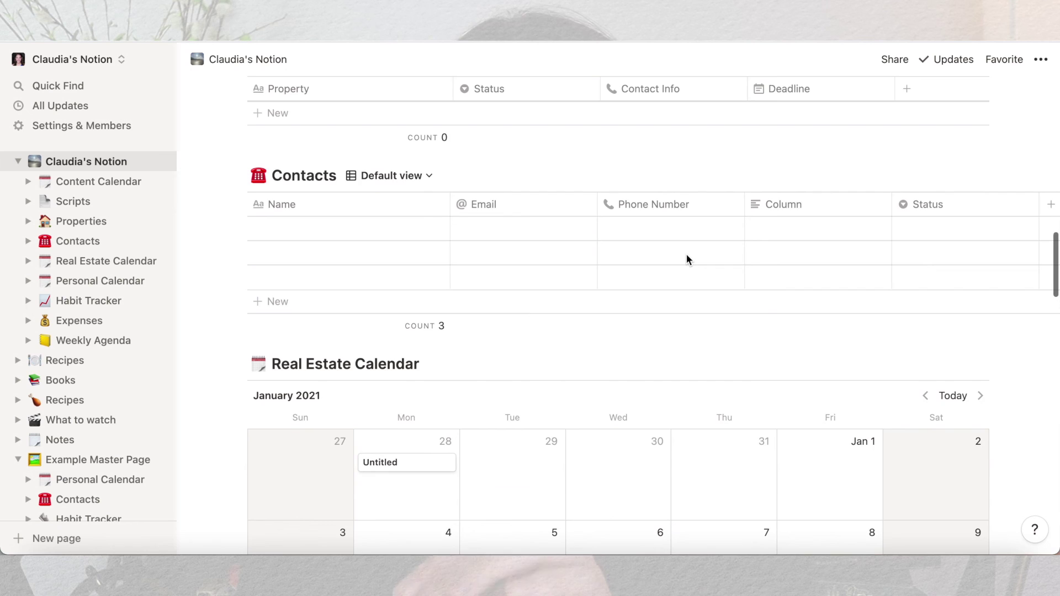
scroll(687, 258, "down", 7)
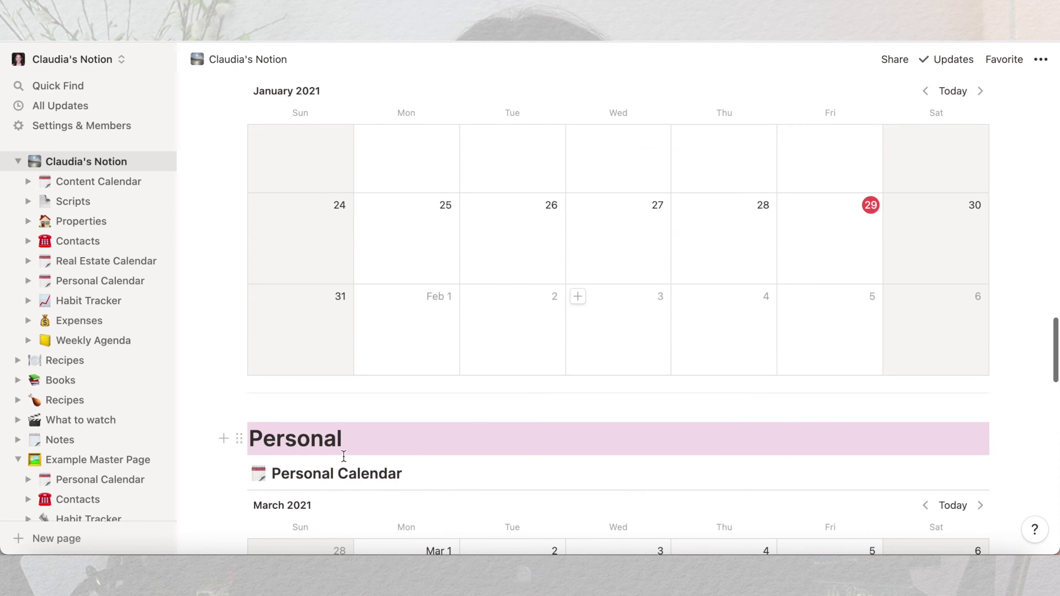
scroll(88, 359, "down", 3)
- Return to Example Master Page, check which sources content can be imported from, and close the import options
left_click(99, 343)
left_click(46, 475)
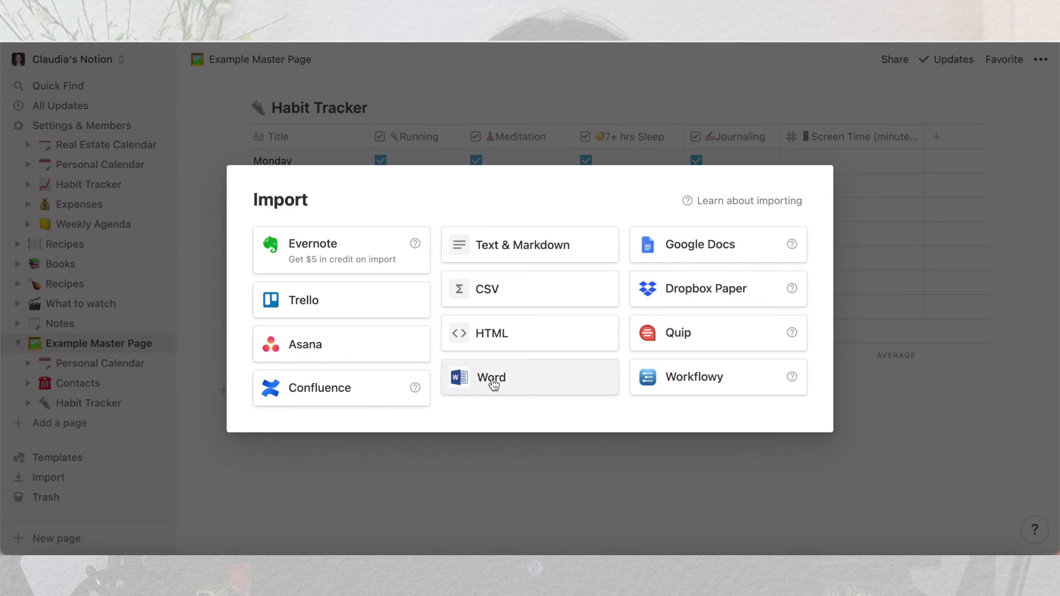
left_click(510, 537)
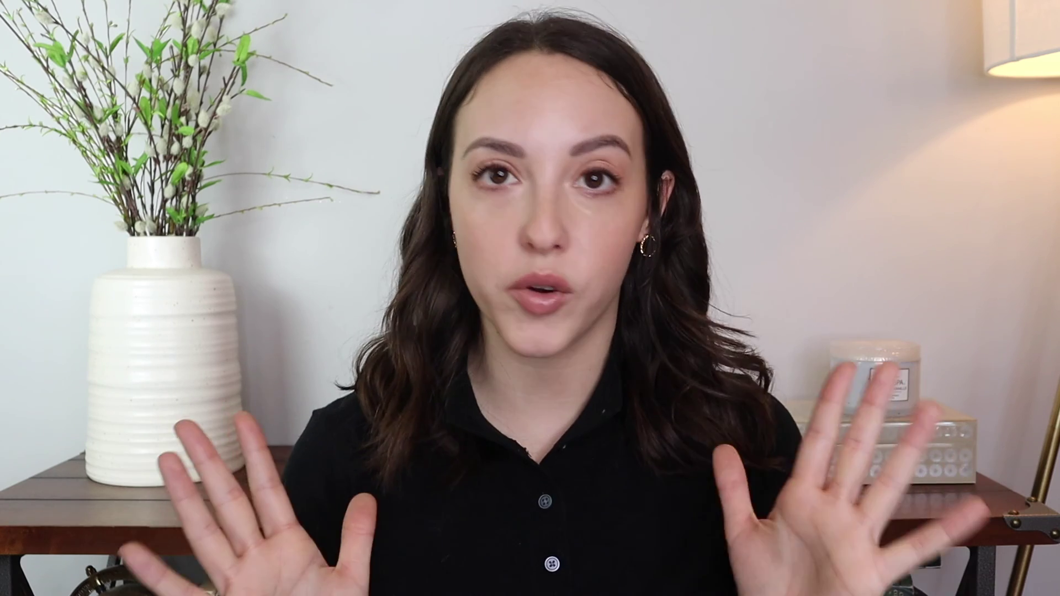